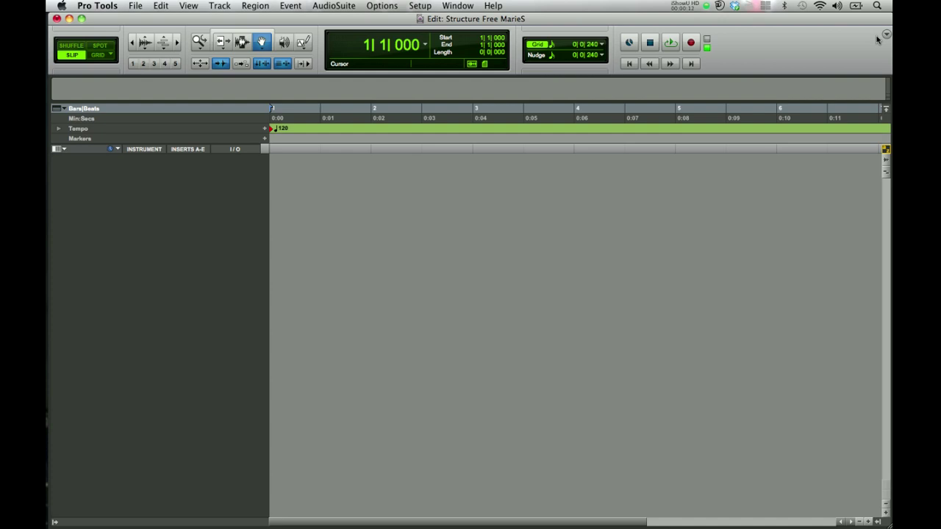
Create one new stereo instrument track with the Samples timebase.
{"action": "left_click", "coordinate": [213, 5]}
{"action": "left_click", "coordinate": [221, 22]}
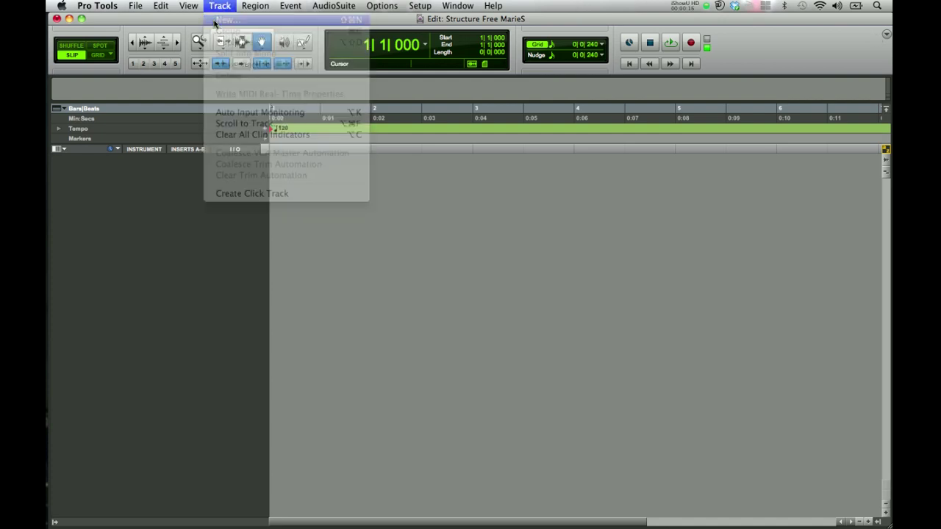
{"action": "left_click", "coordinate": [428, 192]}
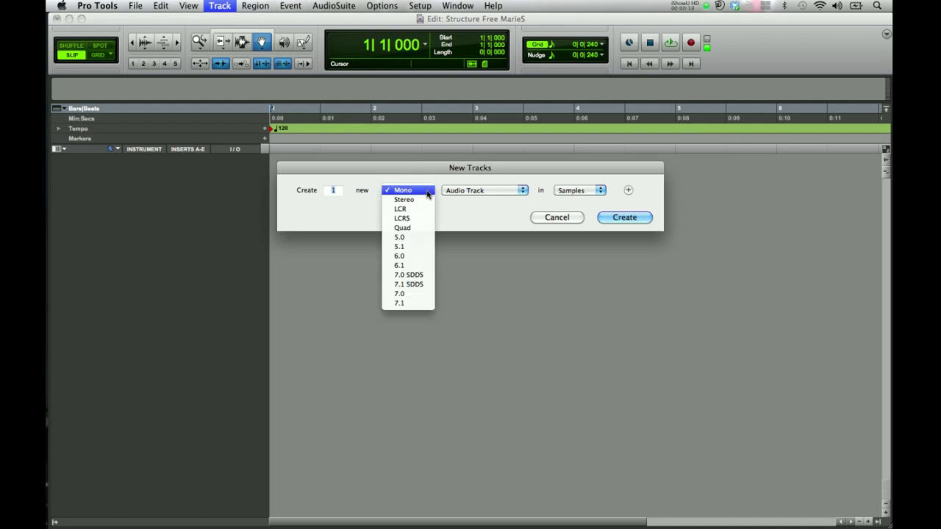
{"action": "left_click", "coordinate": [425, 199]}
{"action": "left_click", "coordinate": [456, 194]}
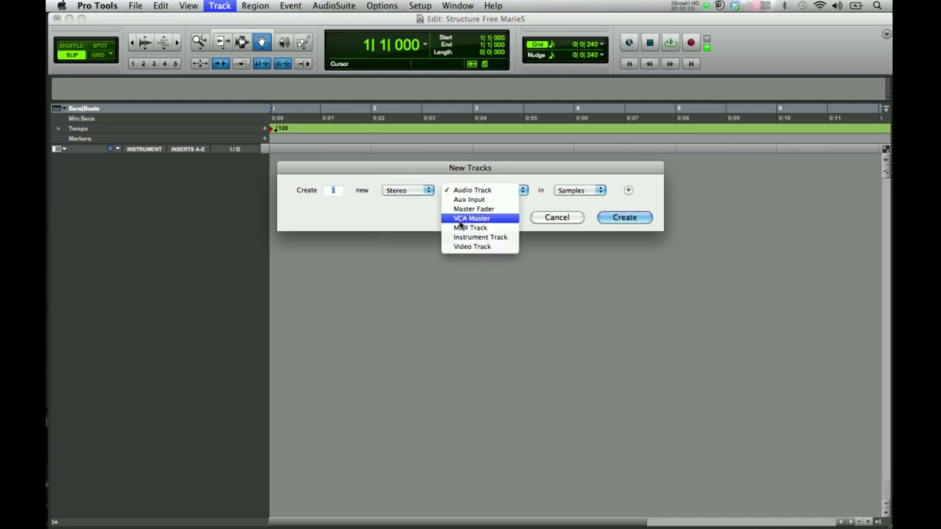
{"action": "left_click", "coordinate": [464, 238]}
{"action": "left_click", "coordinate": [625, 217]}
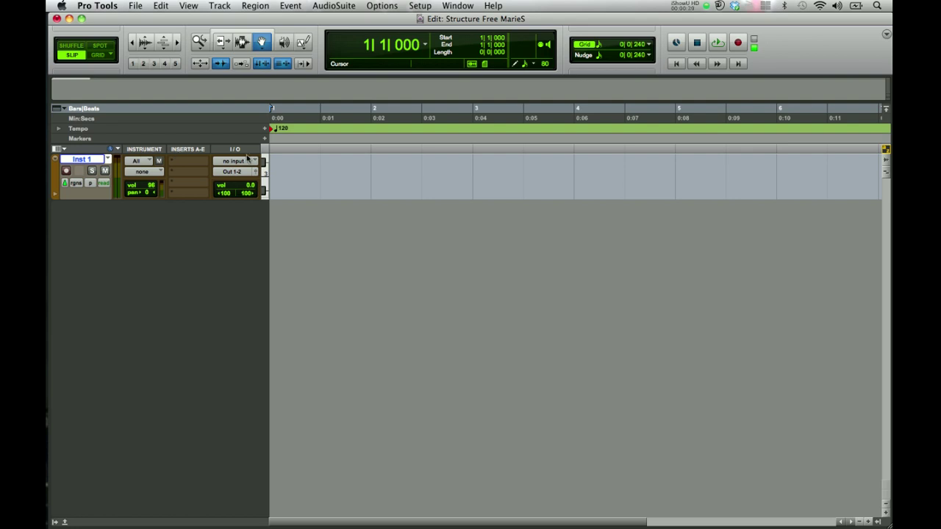
Rename the new instrument track "Structure Free" and record-enable it.
{"action": "double_click", "coordinate": [100, 160]}
{"action": "type", "text": "S"}
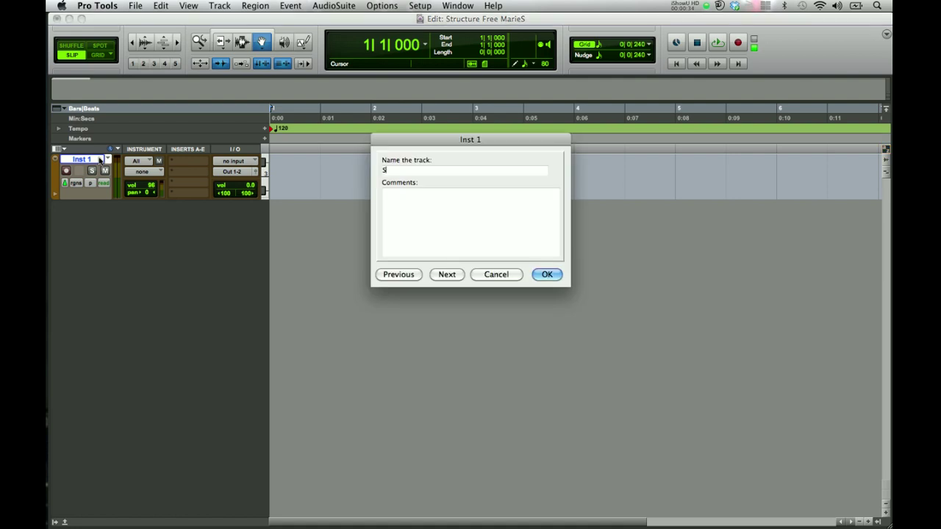
{"action": "type", "text": "trudture Free"}
{"action": "key", "text": "Return"}
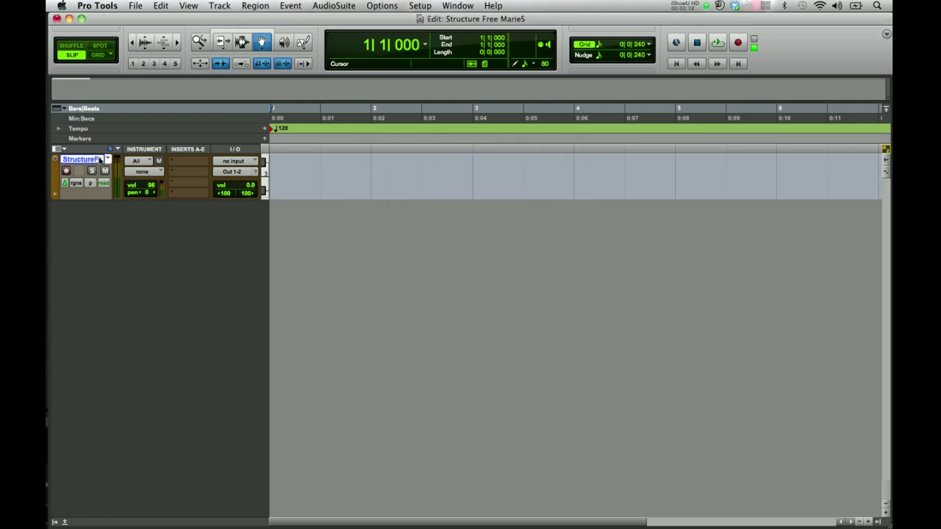
{"action": "left_click", "coordinate": [65, 172]}
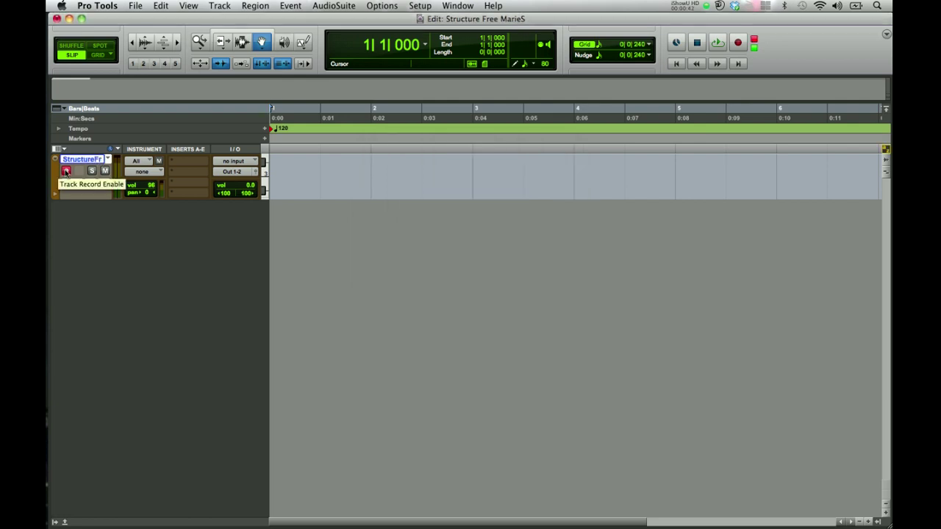
Insert the multichannel instrument plug-in Structure Free (stereo) in the track's first insert slot.
{"action": "left_click", "coordinate": [171, 162]}
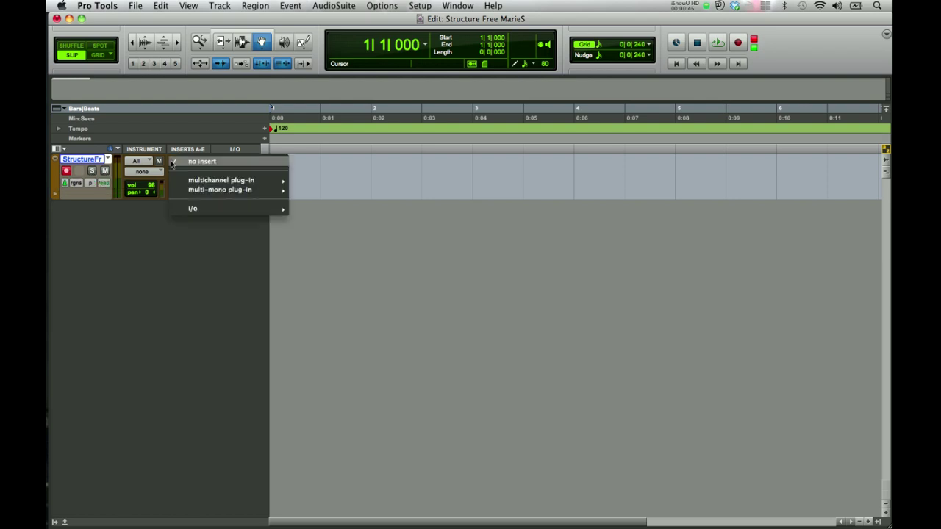
{"action": "mouse_move", "coordinate": [175, 179]}
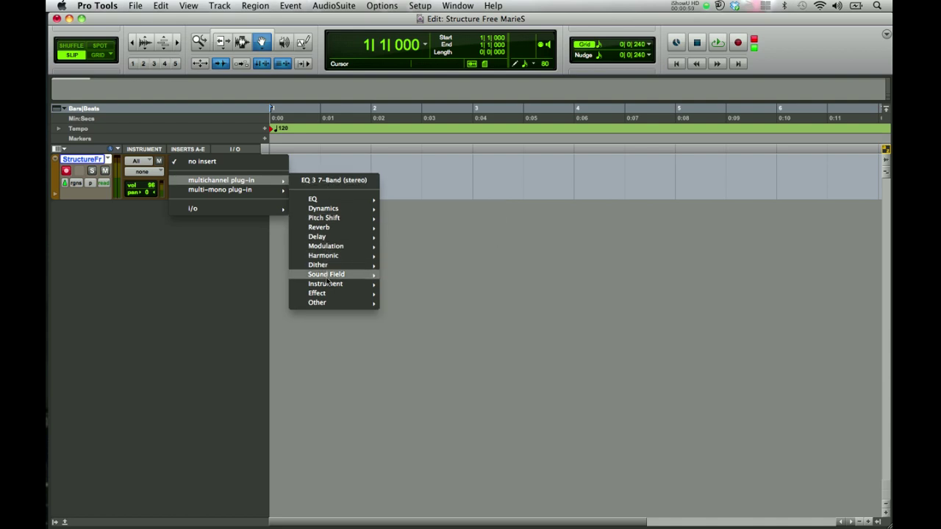
{"action": "mouse_move", "coordinate": [327, 284]}
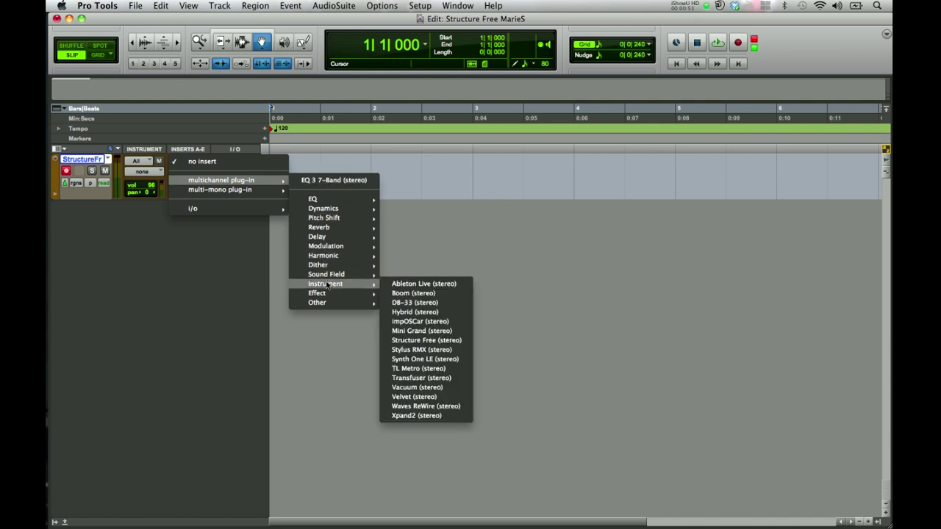
{"action": "left_click", "coordinate": [439, 344]}
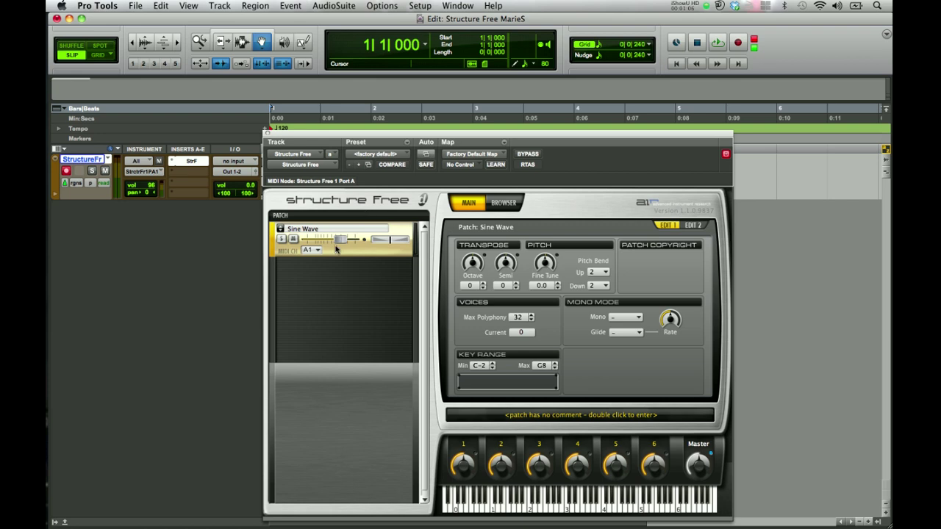
Remove the default Sine Wave patch from Structure Free's patch list.
{"action": "left_click", "coordinate": [277, 222]}
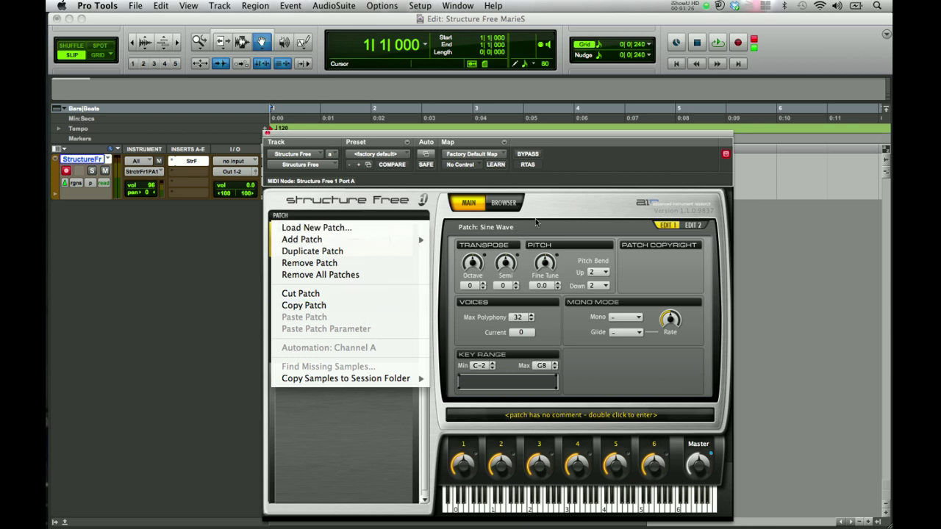
{"action": "left_click", "coordinate": [560, 214]}
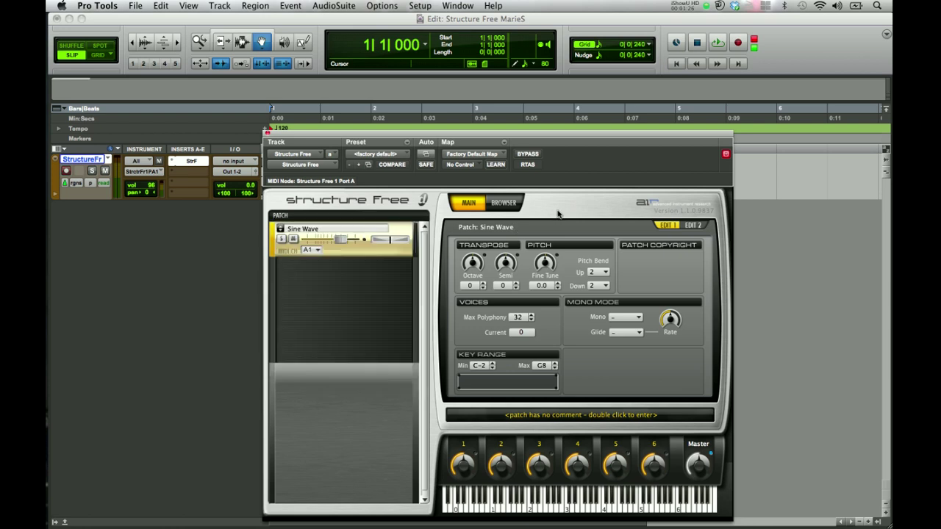
{"action": "right_click", "coordinate": [391, 253]}
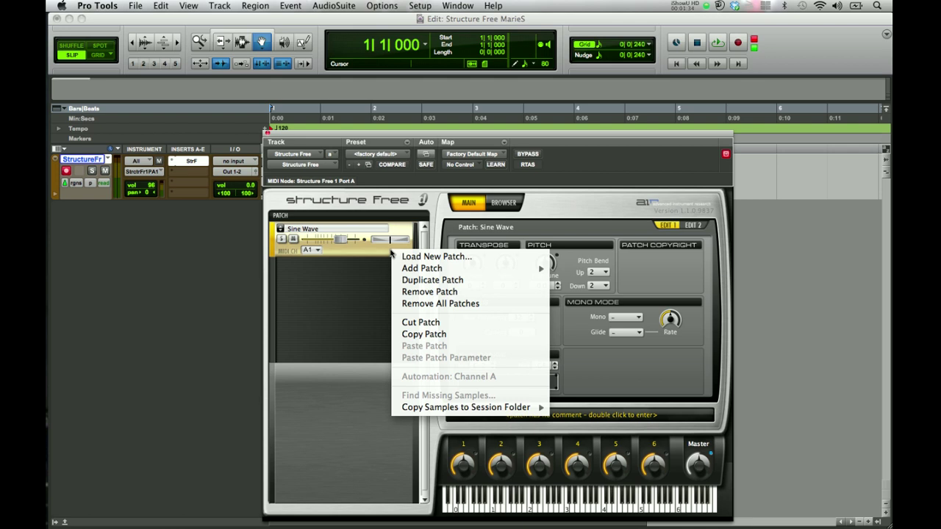
{"action": "left_click", "coordinate": [429, 291]}
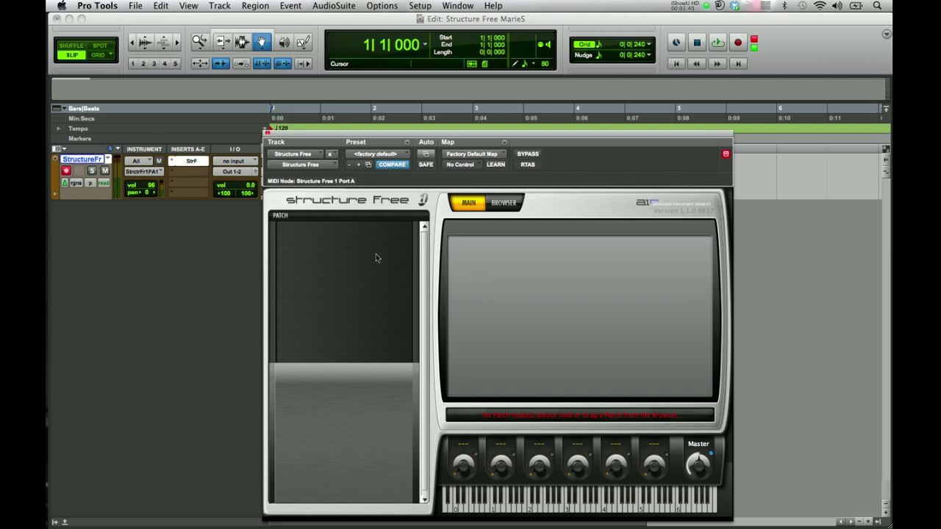
Load "26 Steel String Acoustic.patch" from the Structure Free folder, widening the file list's name column to read the patch names.
{"action": "right_click", "coordinate": [282, 221]}
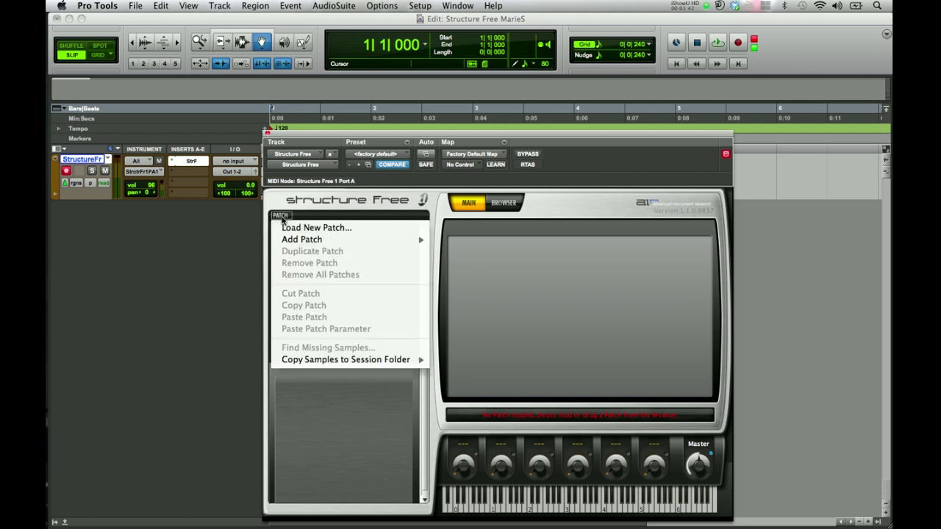
{"action": "left_click", "coordinate": [283, 227]}
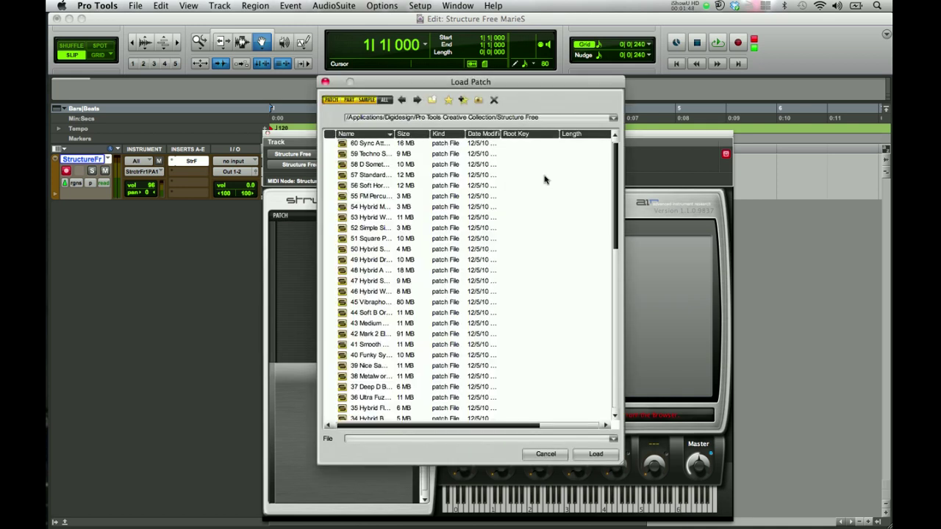
{"action": "mouse_move", "coordinate": [613, 192]}
{"action": "left_mouse_down"}
{"action": "mouse_move", "coordinate": [619, 408]}
{"action": "mouse_move", "coordinate": [620, 174]}
{"action": "left_mouse_up"}
{"action": "left_click_drag", "start_coordinate": [393, 138], "coordinate": [449, 138]}
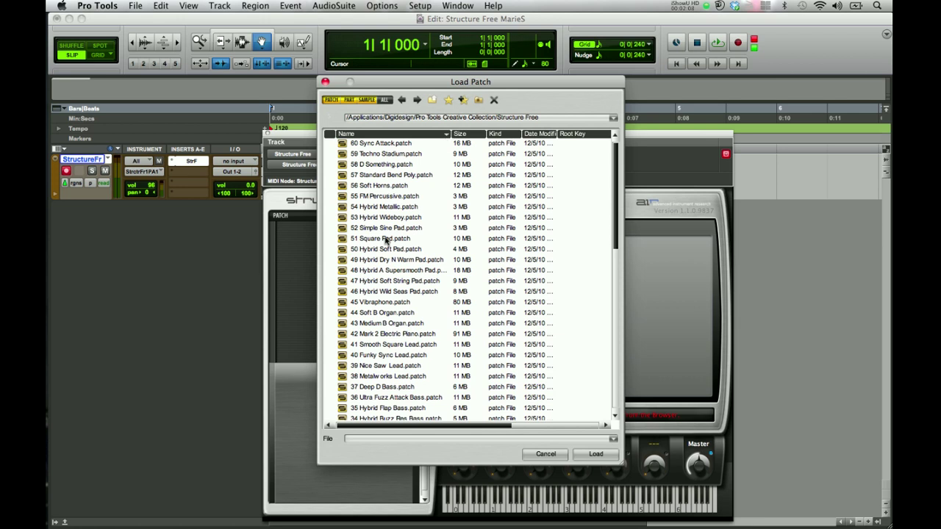
{"action": "scroll", "coordinate": [385, 241], "scroll_direction": "down", "scroll_amount": 8}
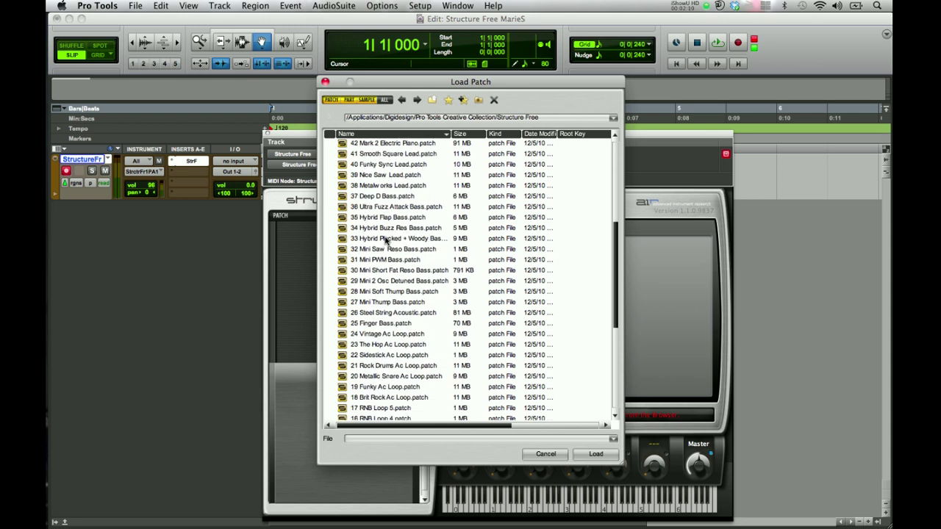
{"action": "scroll", "coordinate": [385, 241], "scroll_direction": "down", "scroll_amount": 3}
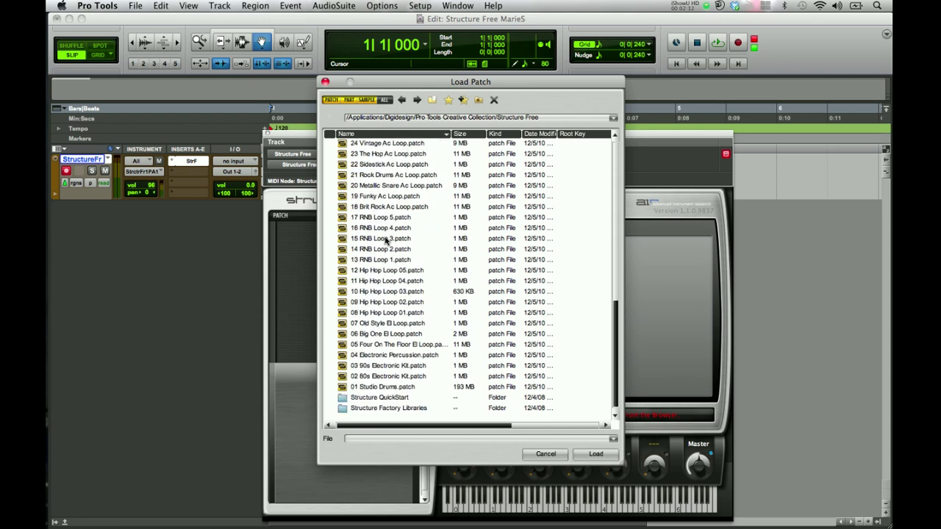
{"action": "scroll", "coordinate": [385, 241], "scroll_direction": "up", "scroll_amount": 3}
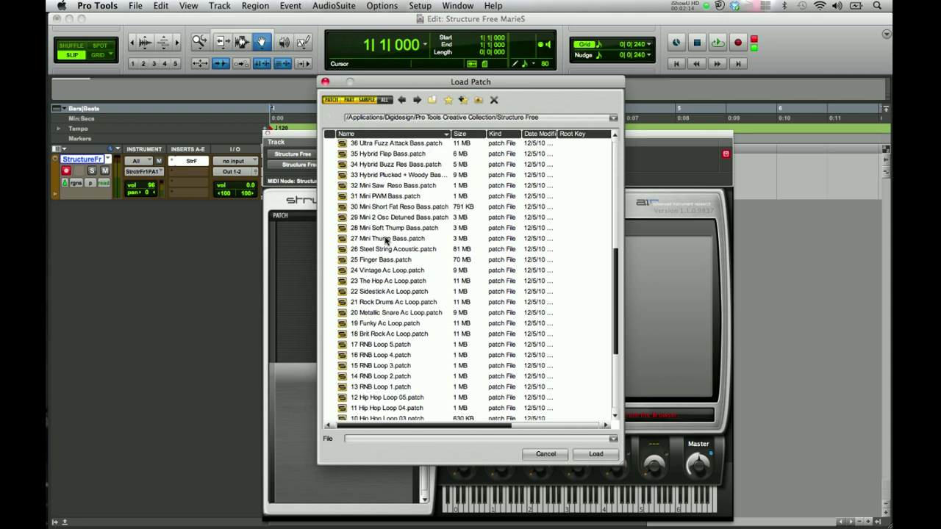
{"action": "left_click", "coordinate": [386, 251]}
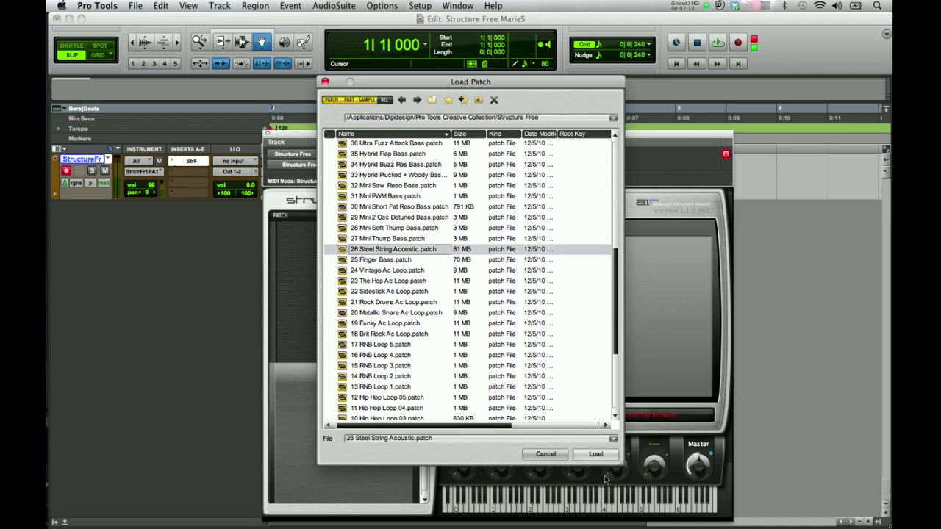
{"action": "left_click", "coordinate": [595, 454]}
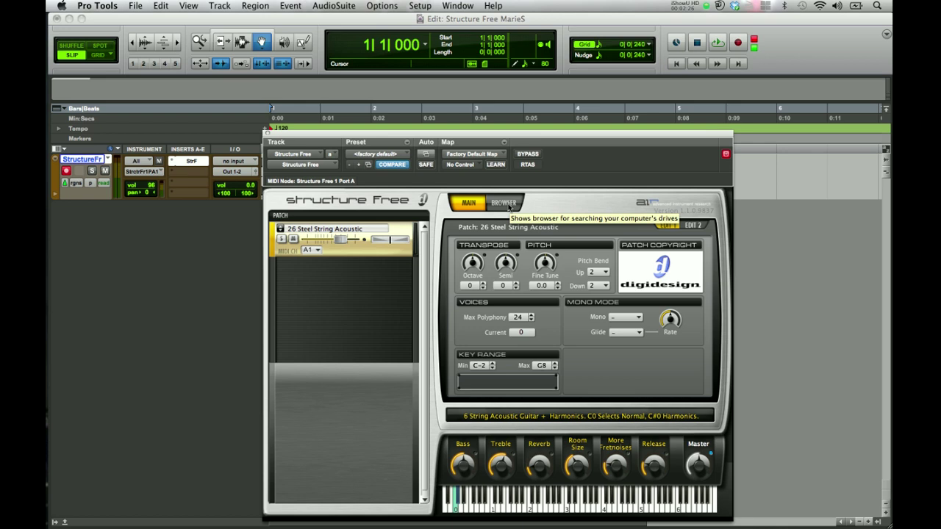
Open the plug-in's file browser and view the Structure LE folder inside Structure Factory Libraries.
{"action": "left_click", "coordinate": [505, 203]}
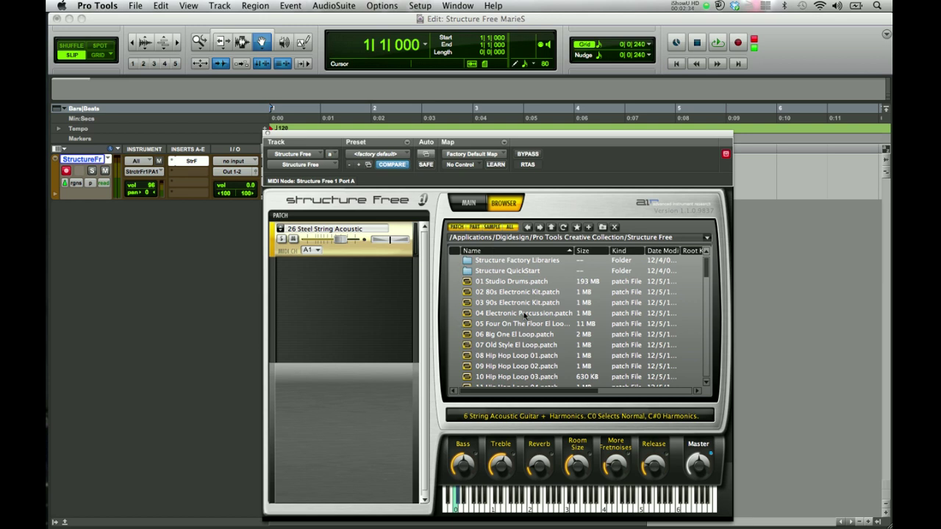
{"action": "double_click", "coordinate": [512, 260]}
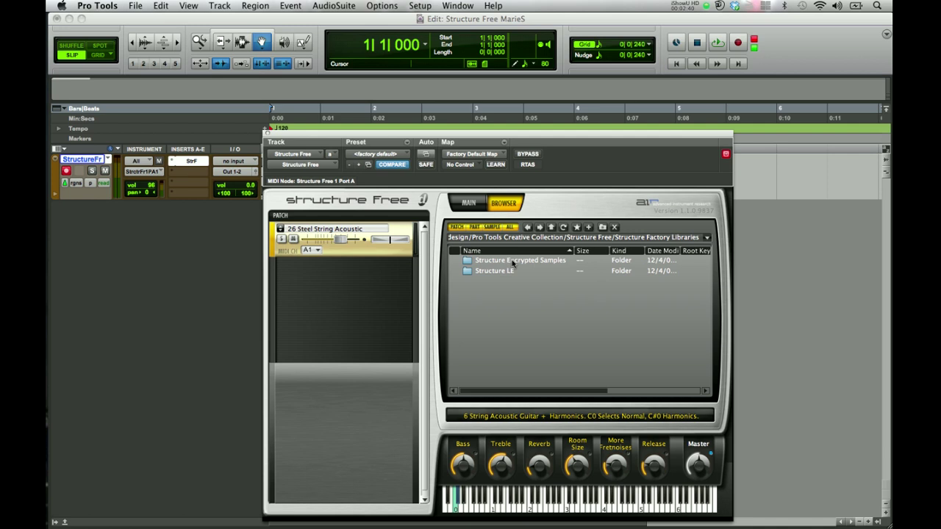
{"action": "left_click", "coordinate": [505, 271]}
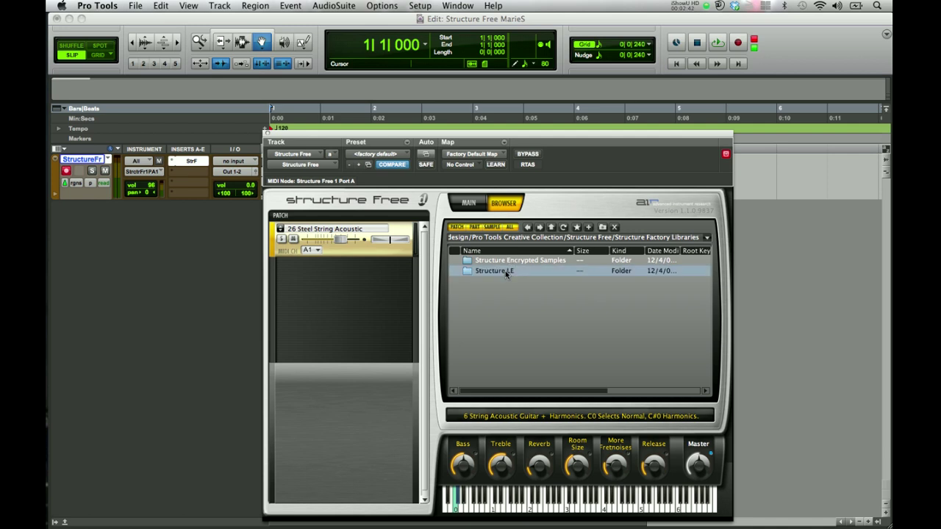
{"action": "double_click", "coordinate": [505, 270]}
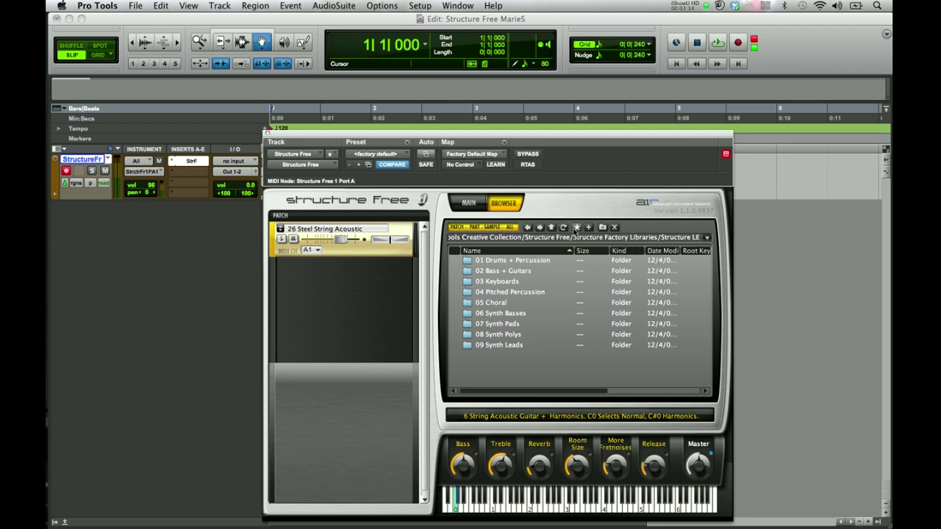
Go to the browser's favorites and open the Structure Free folder.
{"action": "left_click", "coordinate": [575, 227]}
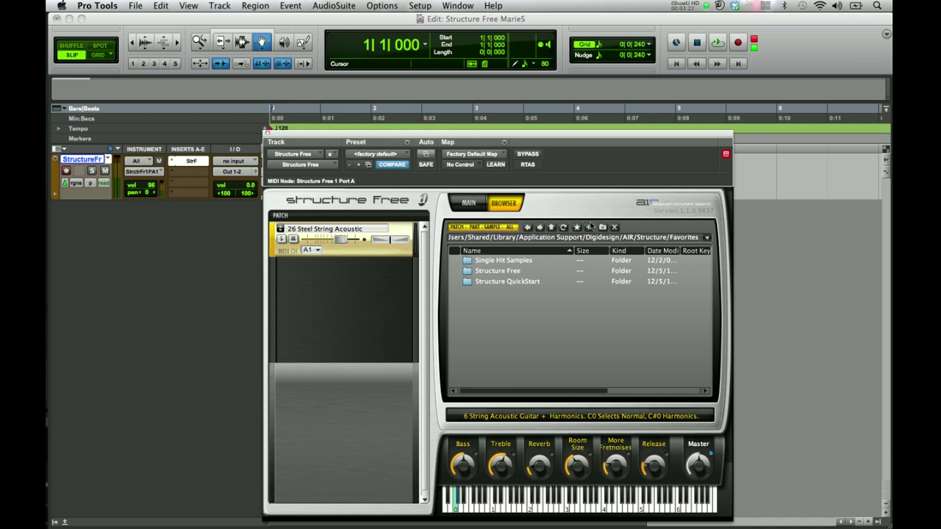
{"action": "left_click", "coordinate": [588, 228]}
{"action": "left_click", "coordinate": [516, 271]}
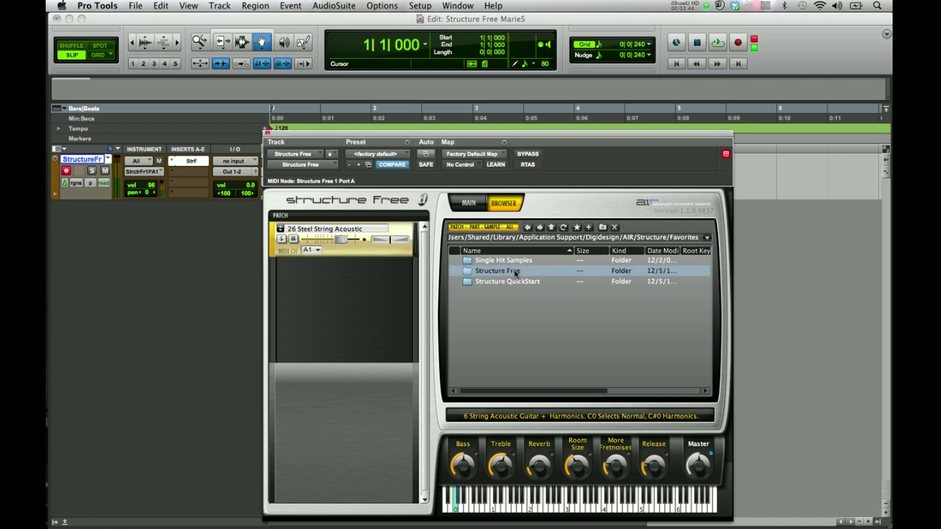
{"action": "double_click", "coordinate": [515, 271]}
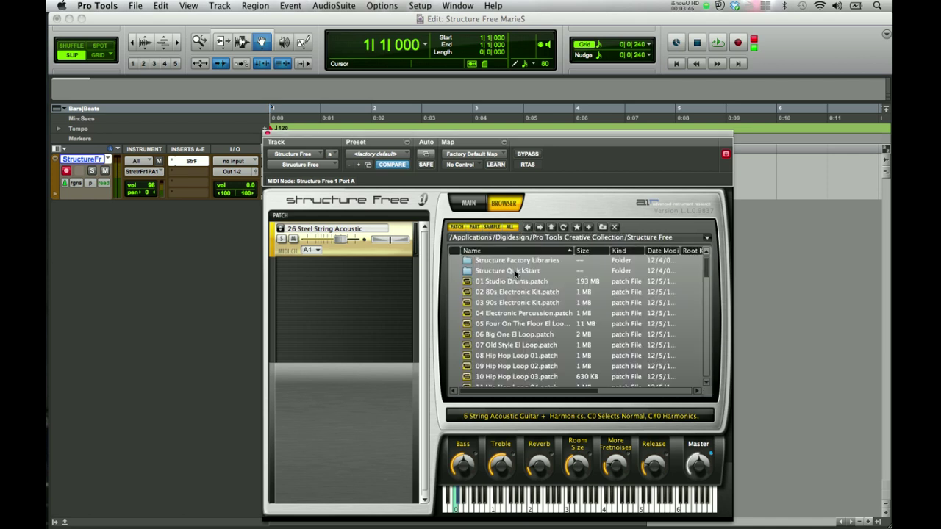
Add "50 Hybrid Soft Pad.patch" from the browser as a second patch below 26 Steel String Acoustic.
{"action": "scroll", "coordinate": [516, 325], "scroll_direction": "down", "scroll_amount": 4}
{"action": "scroll", "coordinate": [516, 322], "scroll_direction": "down", "scroll_amount": 6}
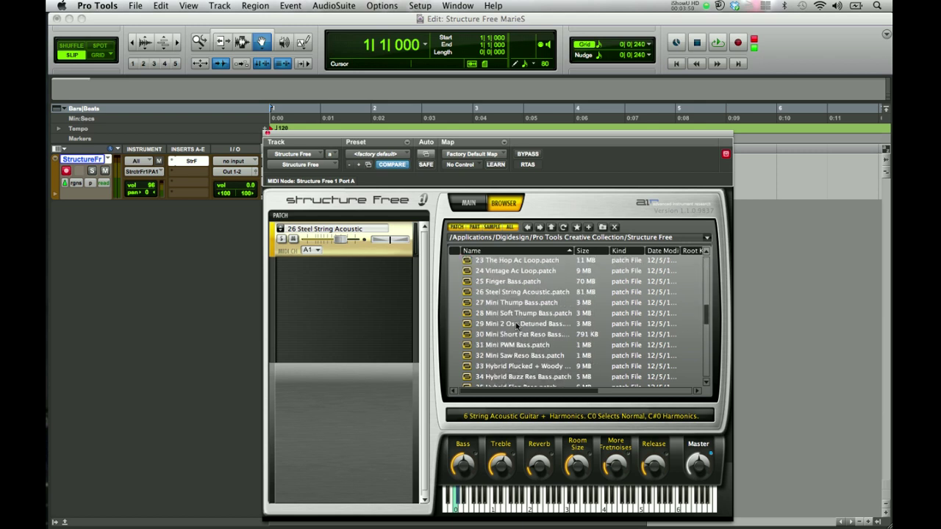
{"action": "scroll", "coordinate": [517, 324], "scroll_direction": "down", "scroll_amount": 2}
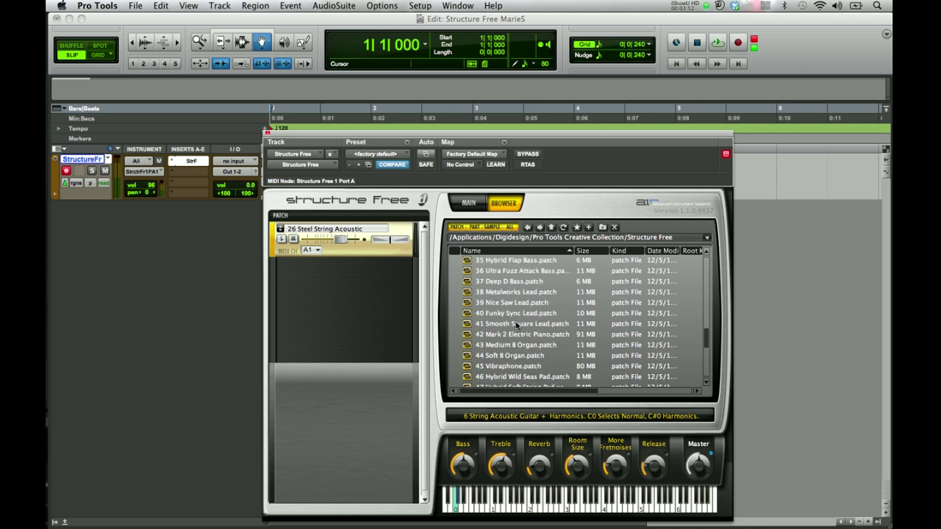
{"action": "scroll", "coordinate": [516, 325], "scroll_direction": "down", "scroll_amount": 1}
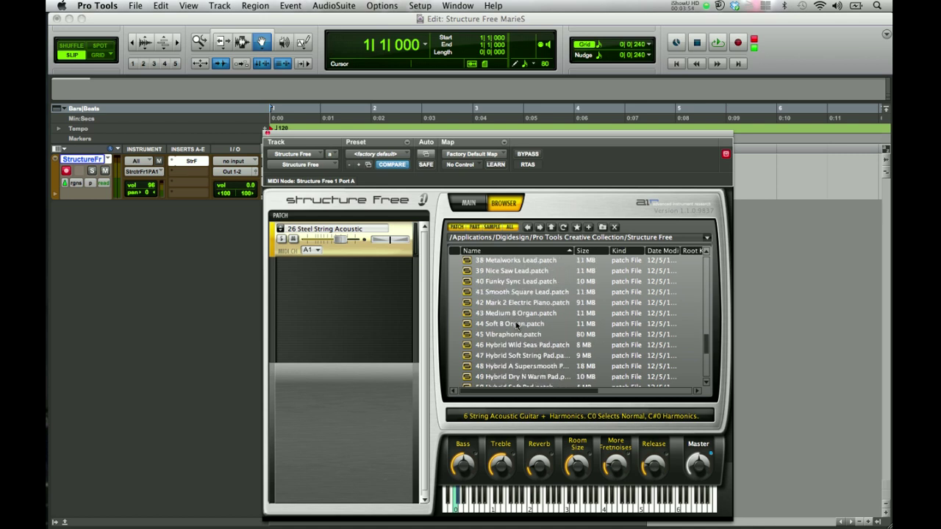
{"action": "scroll", "coordinate": [517, 325], "scroll_direction": "down", "scroll_amount": 1}
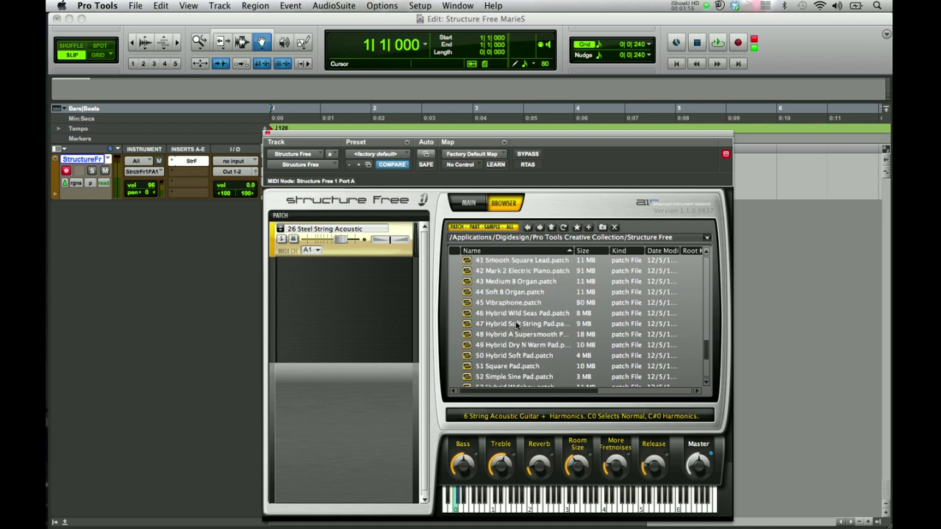
{"action": "left_click_drag", "start_coordinate": [515, 355], "coordinate": [349, 277]}
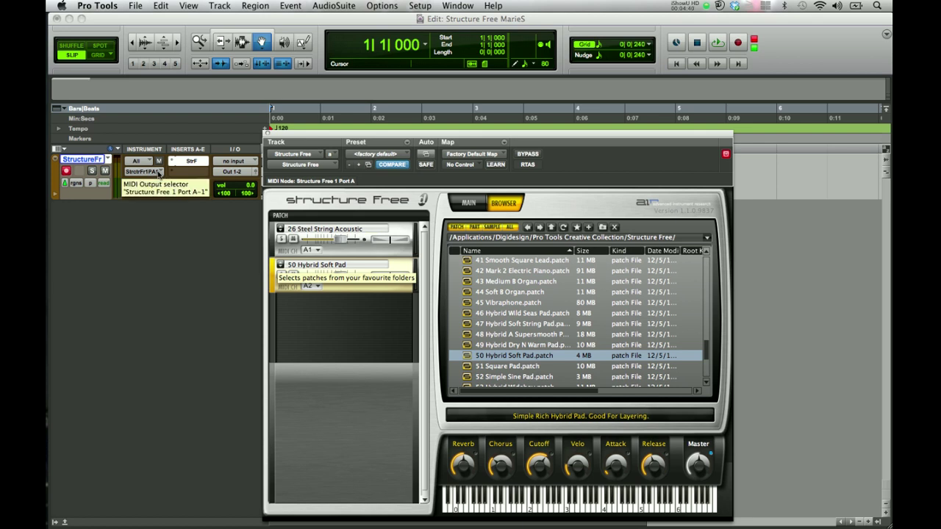
Keep the track's MIDI output on Structure Free 1 Port A channel-1 and assign 50 Hybrid Soft Pad to MIDI channel A1.
{"action": "left_click", "coordinate": [158, 174]}
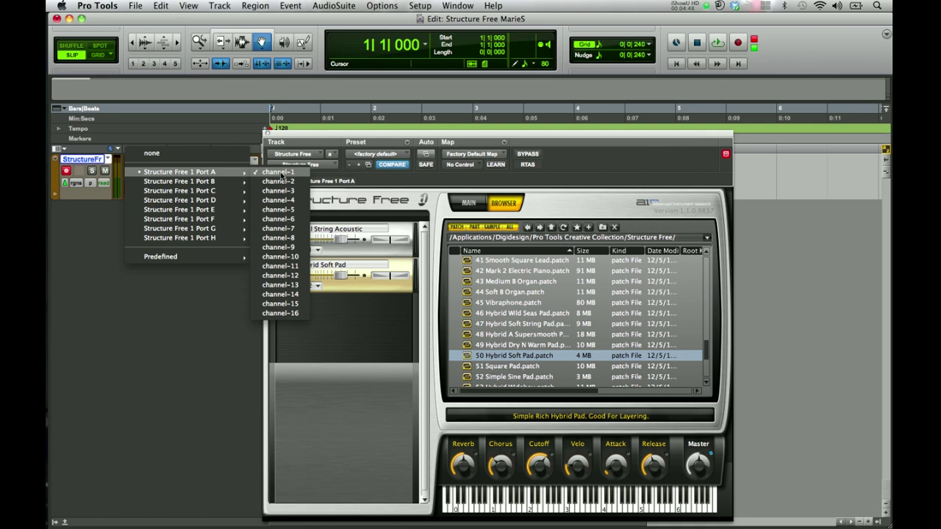
{"action": "left_click", "coordinate": [281, 174]}
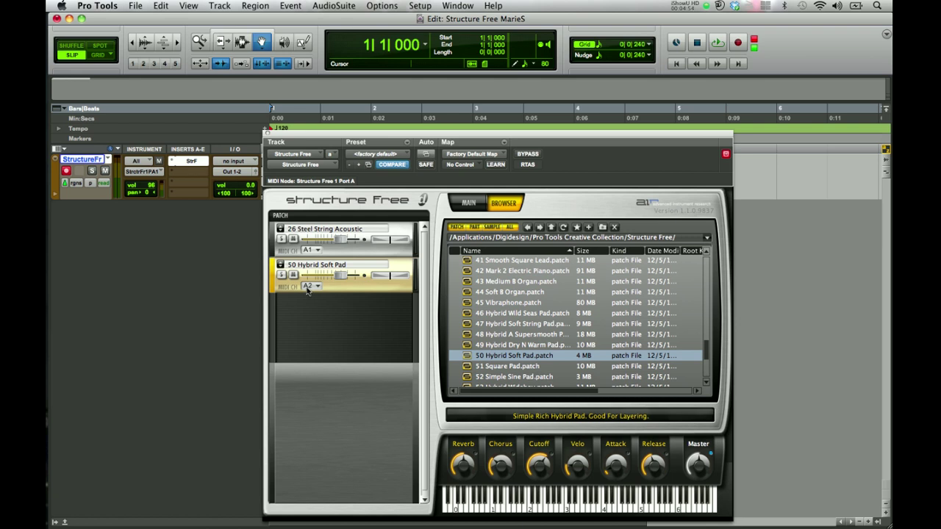
{"action": "left_click", "coordinate": [309, 287]}
{"action": "mouse_move", "coordinate": [323, 299]}
{"action": "left_click", "coordinate": [369, 302]}
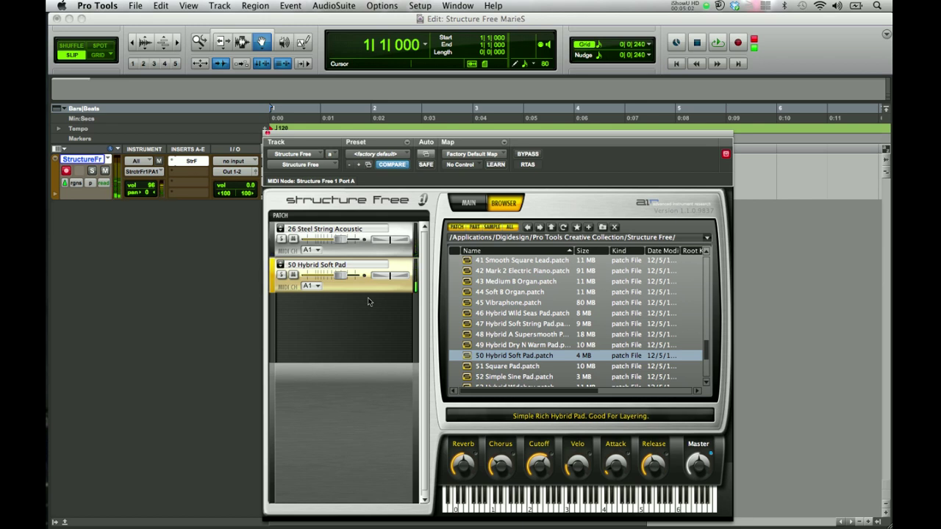
{"action": "left_click", "coordinate": [360, 303]}
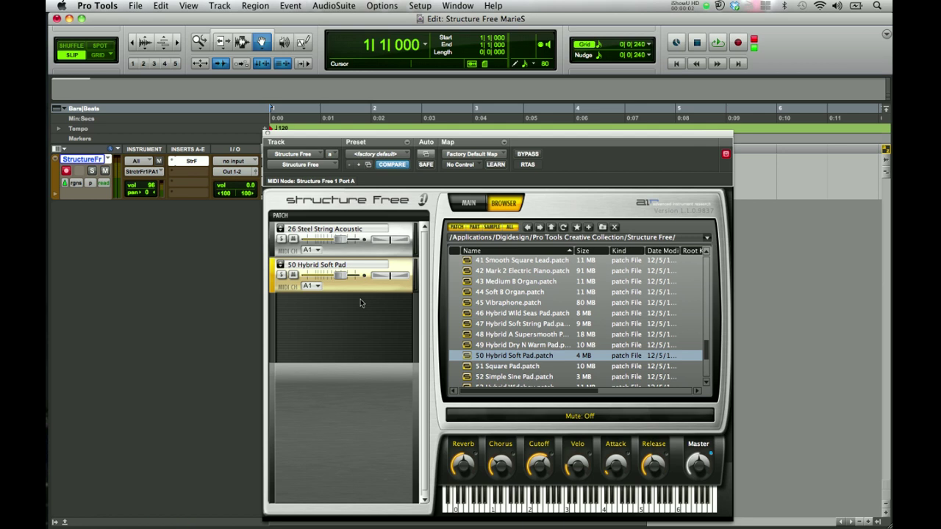
Select the 26 Steel String Acoustic patch for editing and solo it.
{"action": "left_click", "coordinate": [362, 254]}
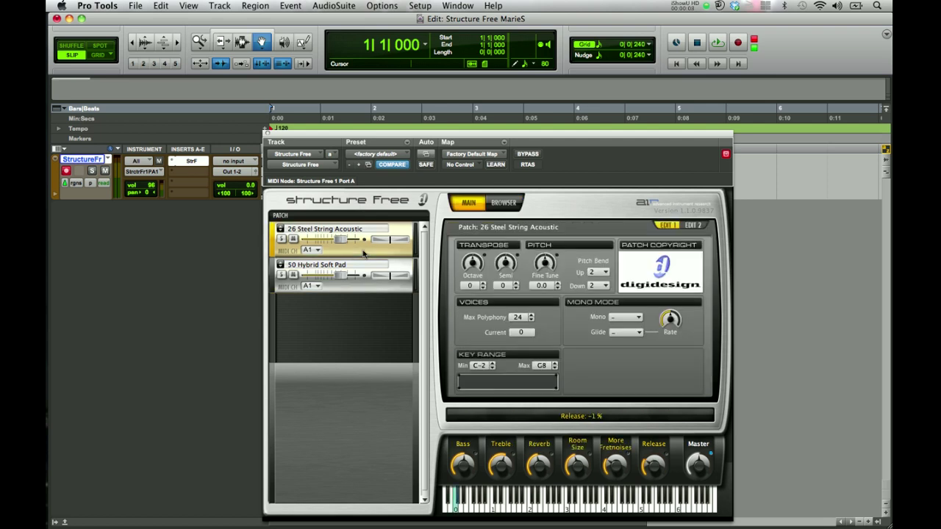
{"action": "left_click", "coordinate": [282, 240]}
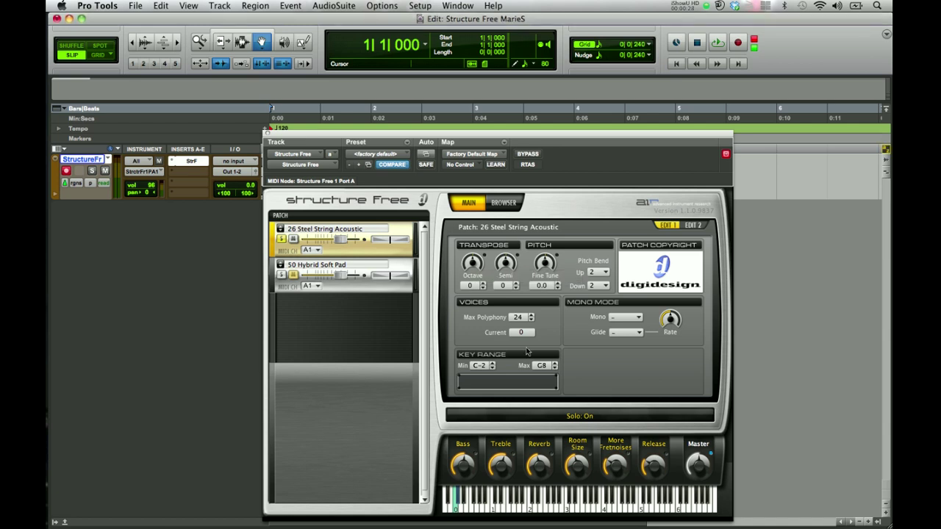
Try transposing 26 Steel String Acoustic by +1 octave and by +1 semitone, resetting each to 0.
{"action": "left_click", "coordinate": [482, 284]}
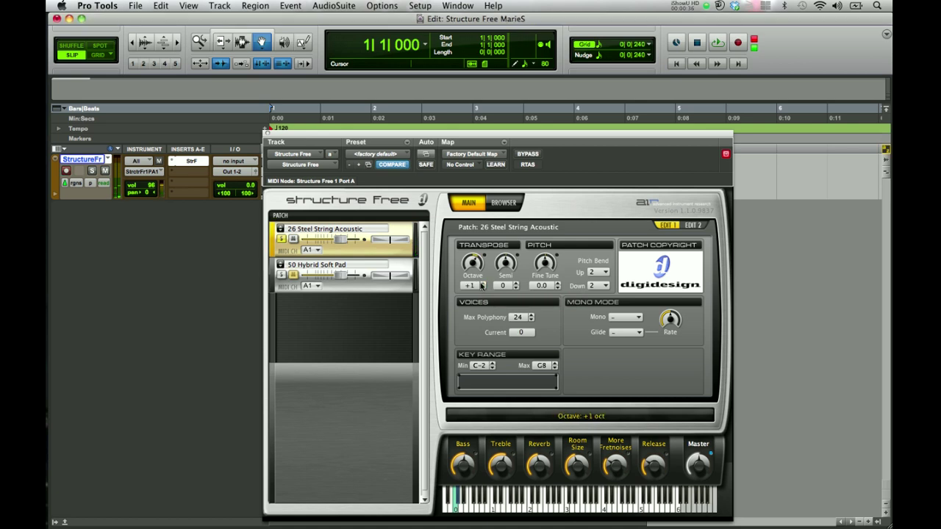
{"action": "left_click", "coordinate": [482, 287]}
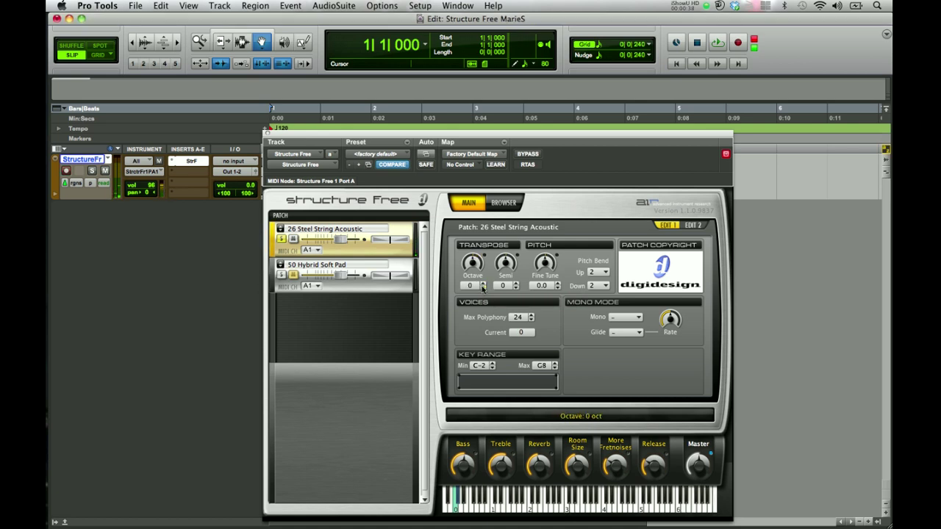
{"action": "left_click", "coordinate": [515, 284]}
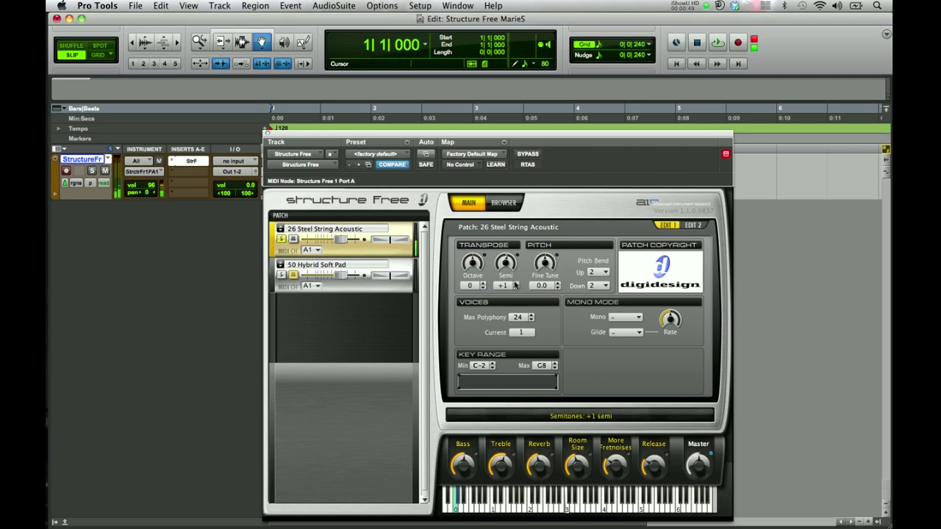
{"action": "left_click", "coordinate": [515, 289]}
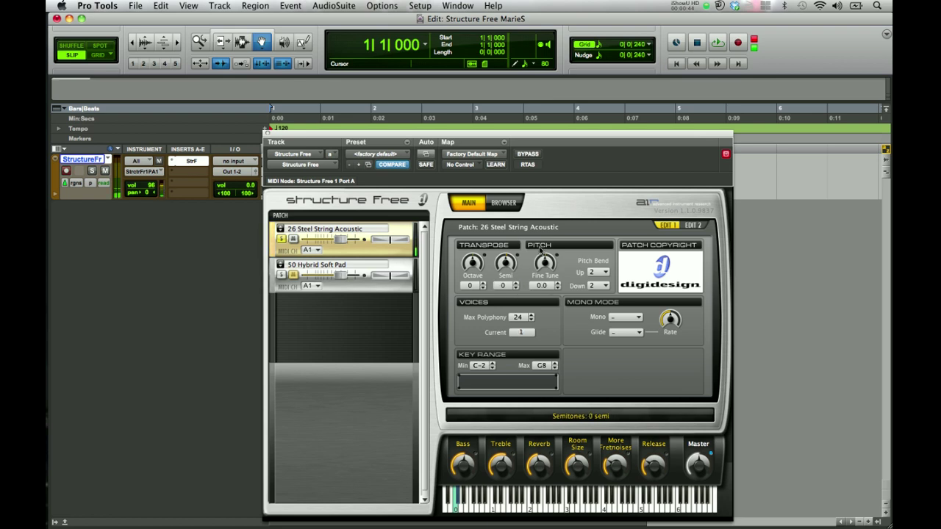
Try a fine tune of +19.0 cents, reset it to 0.0, and view the upward pitch bend range choices.
{"action": "mouse_move", "coordinate": [544, 262]}
{"action": "left_mouse_down"}
{"action": "mouse_move", "coordinate": [545, 251]}
{"action": "mouse_move", "coordinate": [547, 289]}
{"action": "mouse_move", "coordinate": [544, 263]}
{"action": "left_mouse_up"}
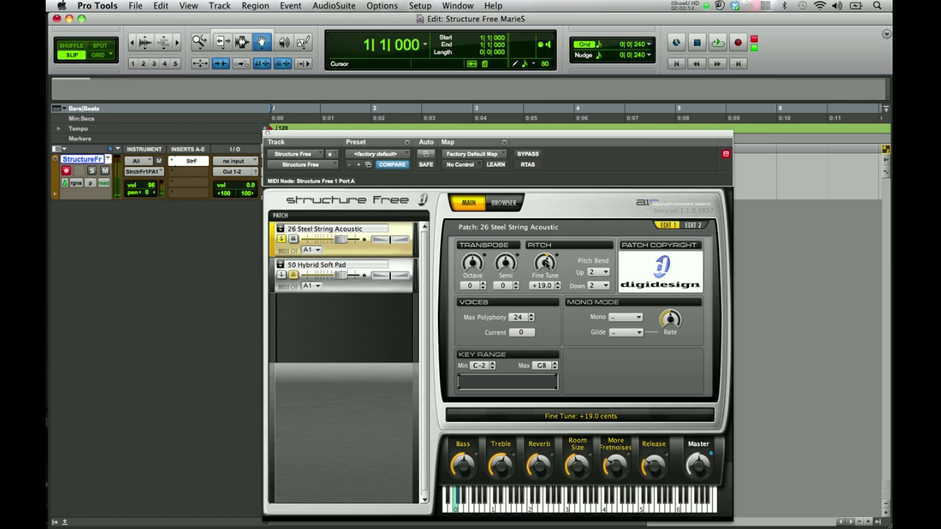
{"action": "left_click", "coordinate": [545, 265], "text": "alt"}
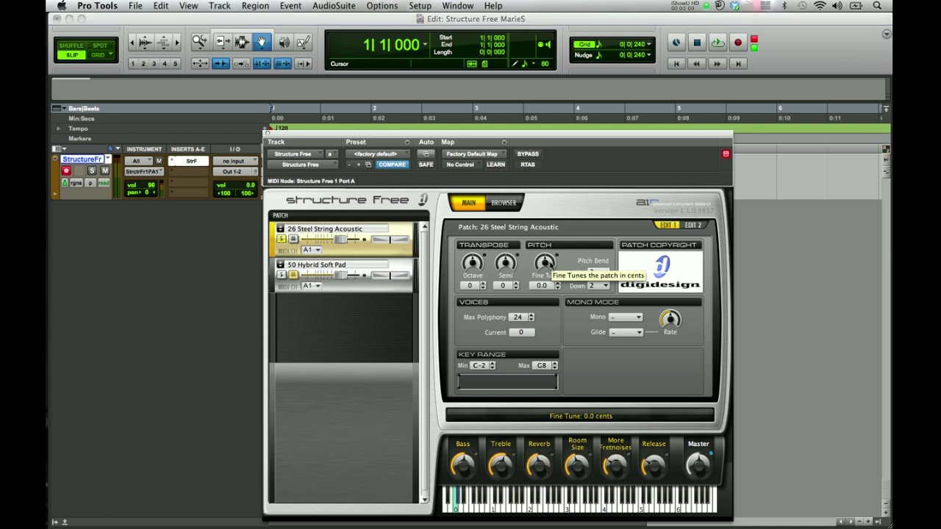
{"action": "left_click", "coordinate": [606, 273]}
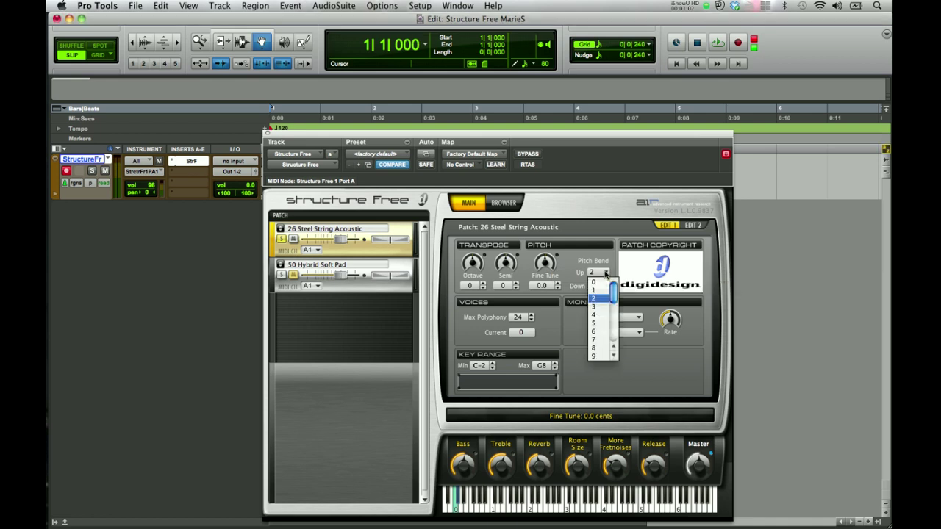
{"action": "scroll", "coordinate": [614, 360], "scroll_direction": "down", "scroll_amount": 5}
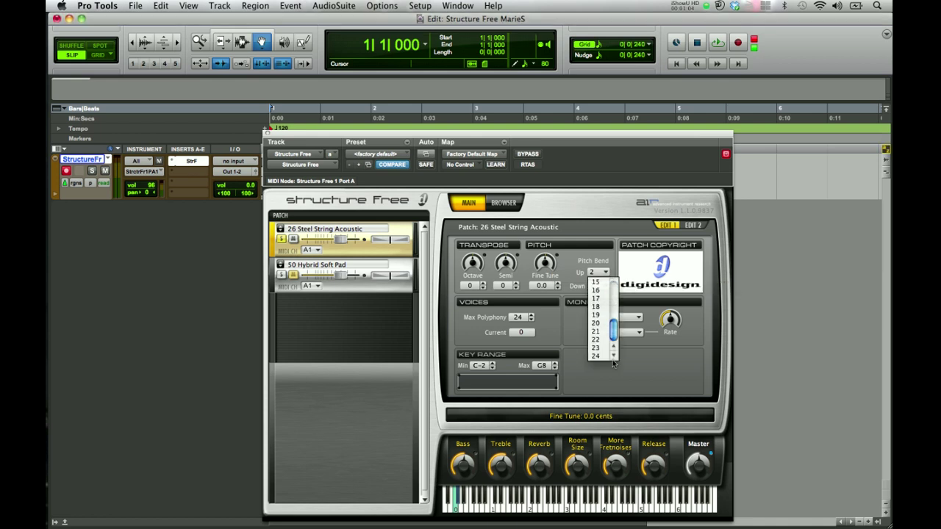
{"action": "scroll", "coordinate": [614, 360], "scroll_direction": "up", "scroll_amount": 5}
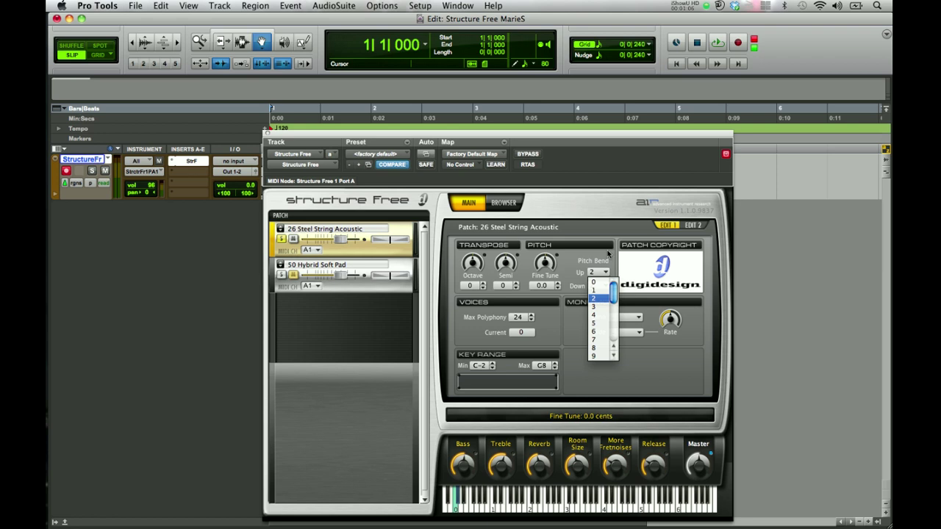
{"action": "left_click", "coordinate": [608, 254]}
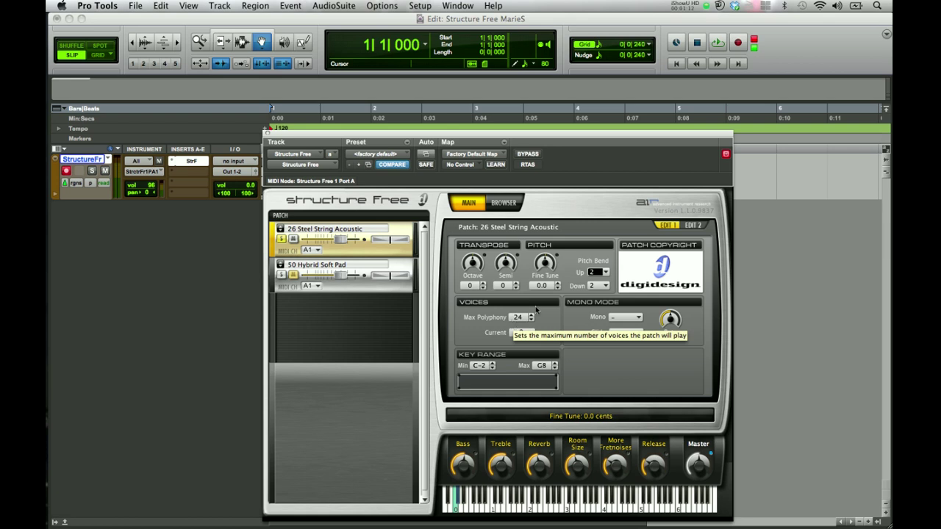
Raise the maximum polyphony and return it to 24, and check the Mono and Glide options of the mono mode.
{"action": "left_click", "coordinate": [532, 315]}
{"action": "left_click", "coordinate": [533, 321]}
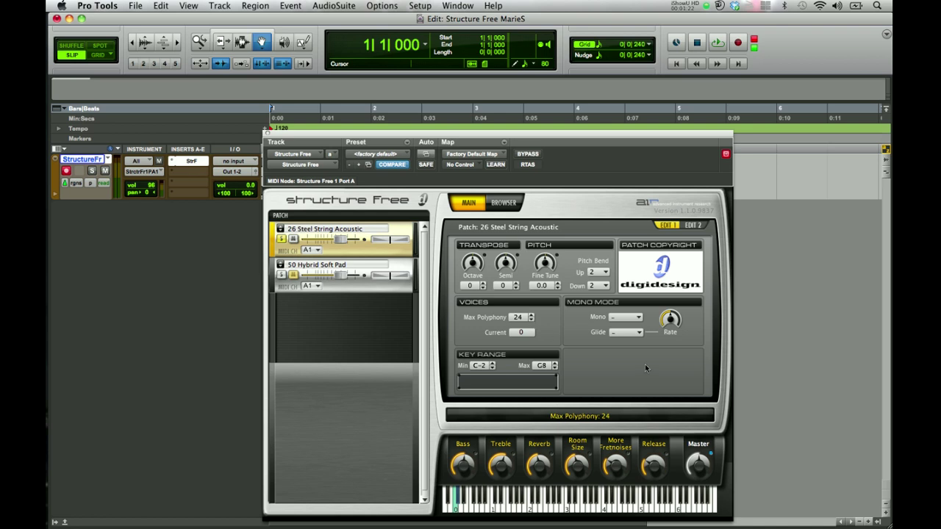
{"action": "left_click", "coordinate": [629, 317]}
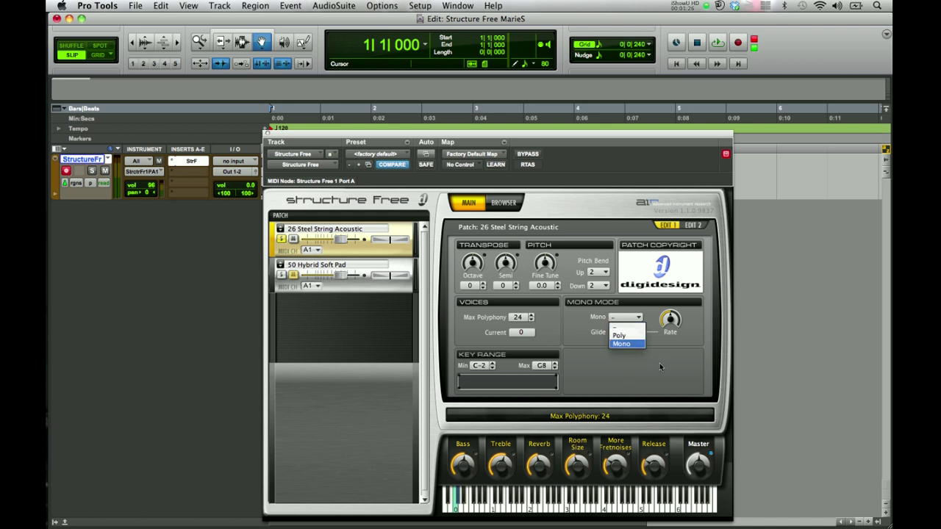
{"action": "left_click", "coordinate": [639, 344]}
{"action": "left_click", "coordinate": [639, 332]}
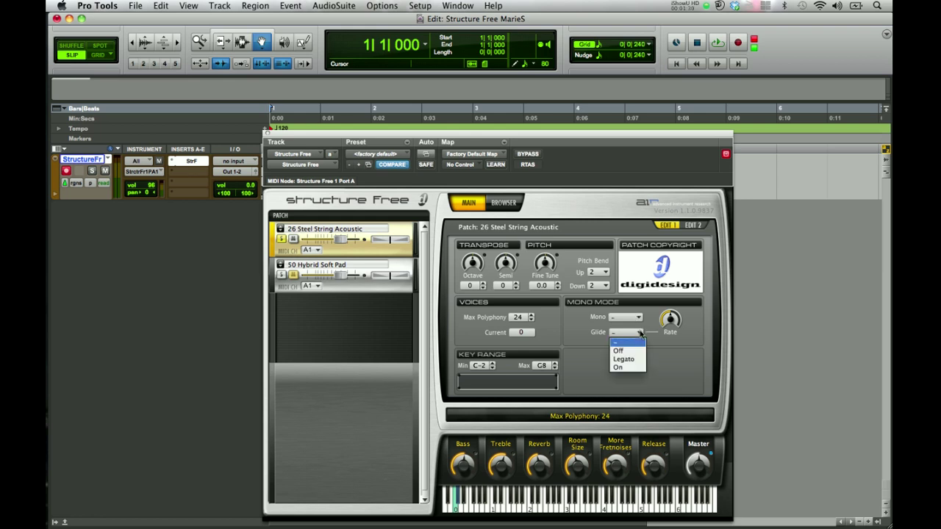
{"action": "left_click", "coordinate": [644, 340]}
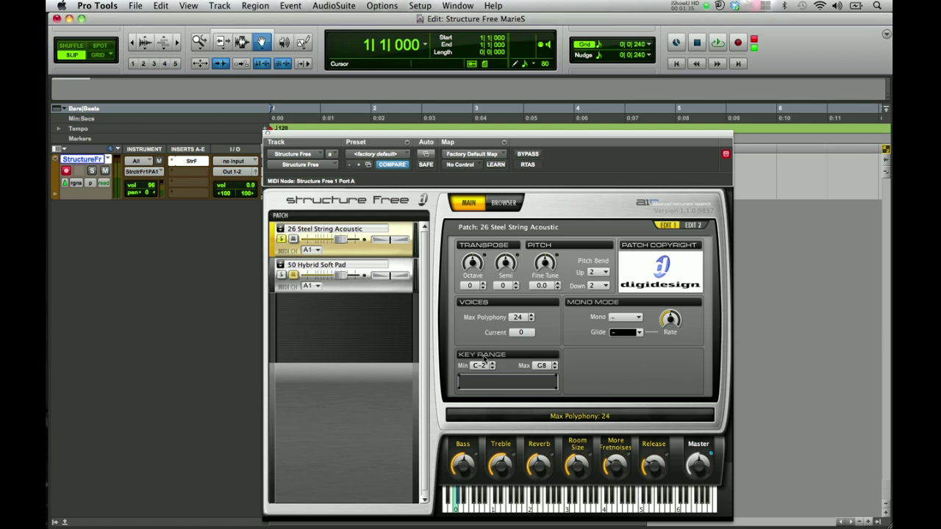
Try raising the lower limit of the patch's key range to A#-1 and return it to C-2.
{"action": "left_click_drag", "start_coordinate": [483, 357], "coordinate": [474, 394]}
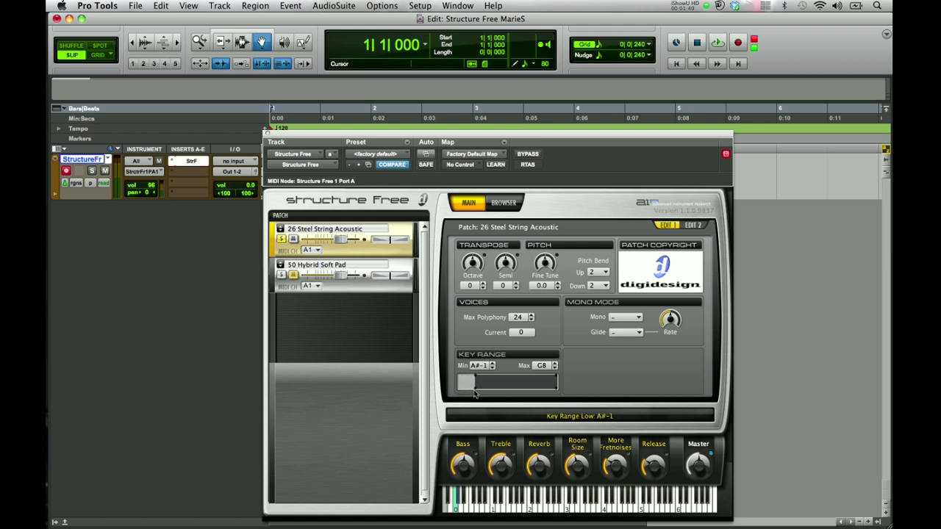
{"action": "left_click_drag", "start_coordinate": [556, 393], "coordinate": [584, 393]}
{"action": "left_click_drag", "start_coordinate": [477, 391], "coordinate": [439, 392]}
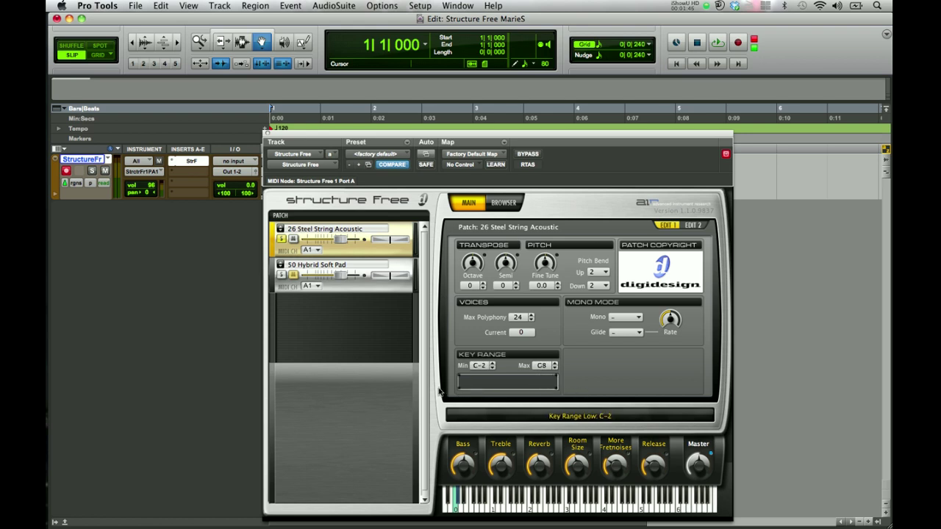
Set the minimum of the 26 Steel String Acoustic key range to C3.
{"action": "double_click", "coordinate": [480, 366]}
{"action": "type", "text": "C3"}
{"action": "key", "text": "Tab"}
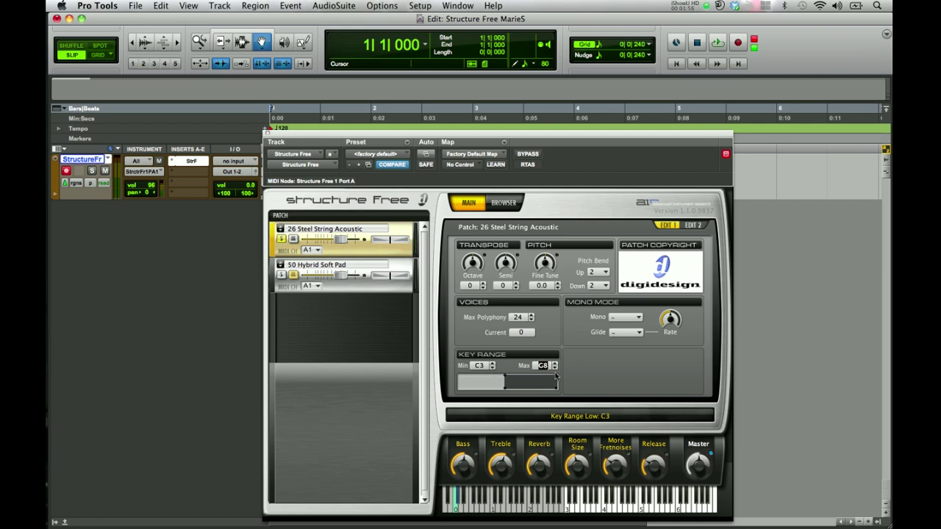
{"action": "left_click", "coordinate": [582, 372]}
Audition the keys just below and at C3 on the on-screen keyboard to check the key range limit.
{"action": "left_click", "coordinate": [553, 504]}
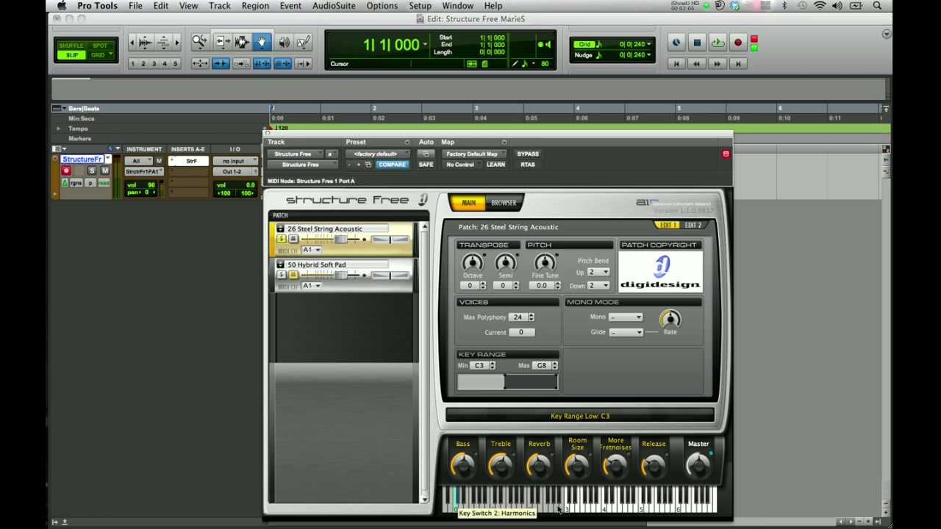
{"action": "left_click", "coordinate": [558, 508]}
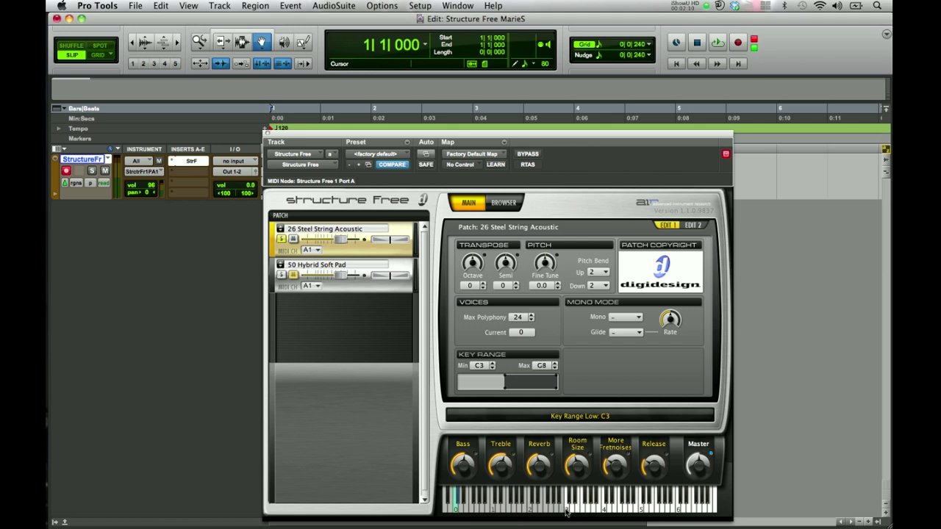
{"action": "left_click", "coordinate": [566, 512]}
{"action": "left_click", "coordinate": [560, 512]}
{"action": "left_click", "coordinate": [566, 511]}
{"action": "left_click", "coordinate": [566, 511]}
{"action": "left_click", "coordinate": [566, 511]}
{"action": "left_click", "coordinate": [565, 511]}
{"action": "left_click", "coordinate": [566, 510]}
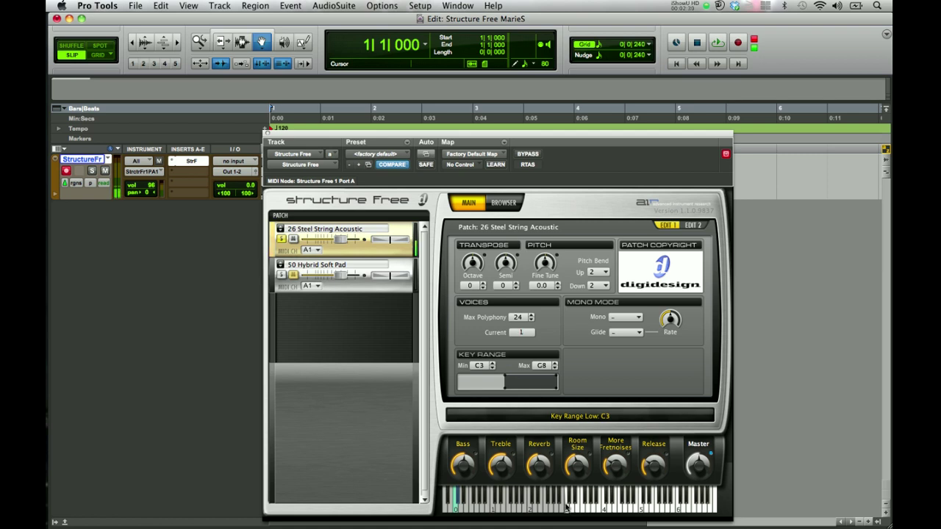
{"action": "left_click", "coordinate": [565, 502]}
{"action": "left_click", "coordinate": [566, 499]}
{"action": "left_click", "coordinate": [565, 500]}
{"action": "left_click", "coordinate": [566, 500]}
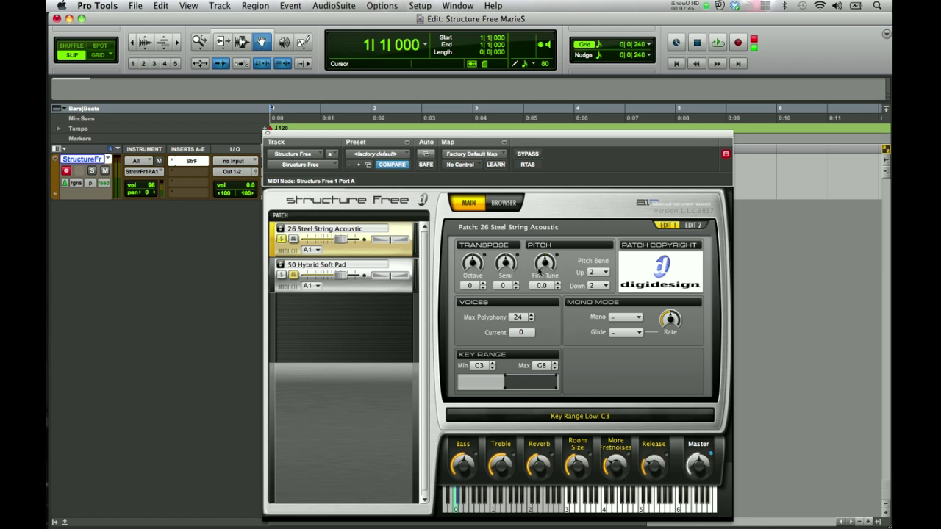
On the patch's second edit page, keep the LP24 filter and set cutoff to -28 %, resonance to +35 % and envelope depth to +12 %.
{"action": "left_click", "coordinate": [685, 230]}
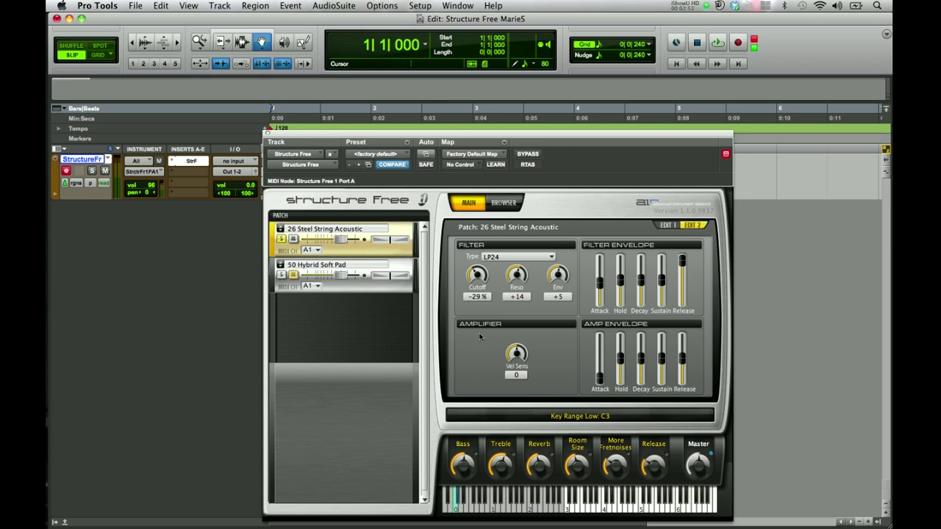
{"action": "left_click", "coordinate": [527, 258]}
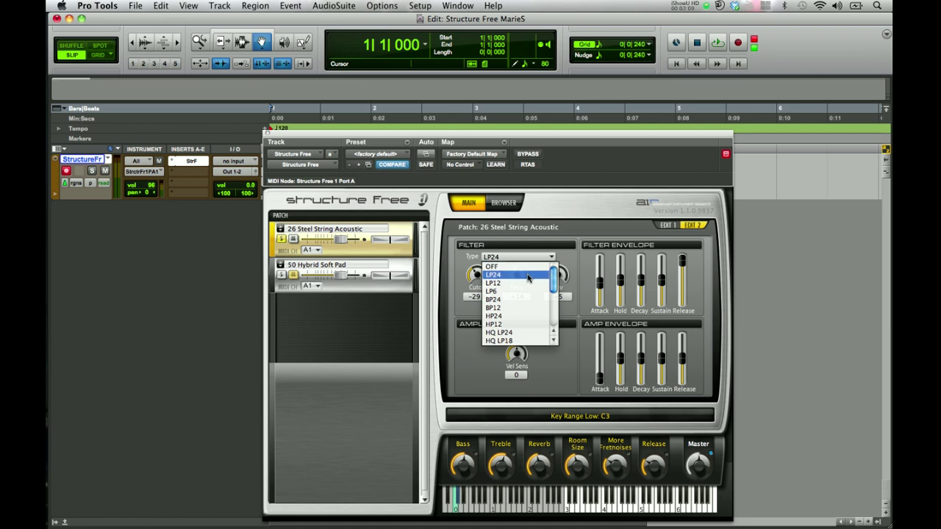
{"action": "left_click", "coordinate": [528, 275]}
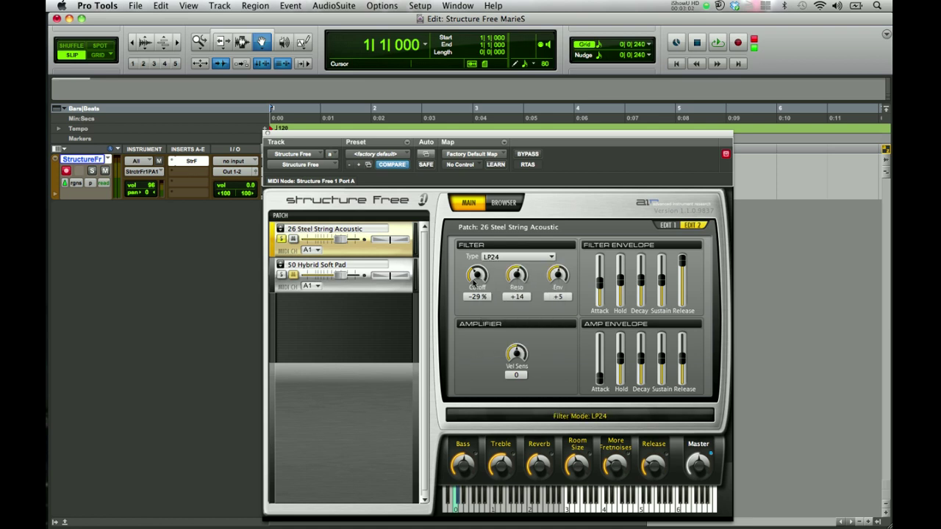
{"action": "left_click_drag", "start_coordinate": [473, 277], "coordinate": [513, 248]}
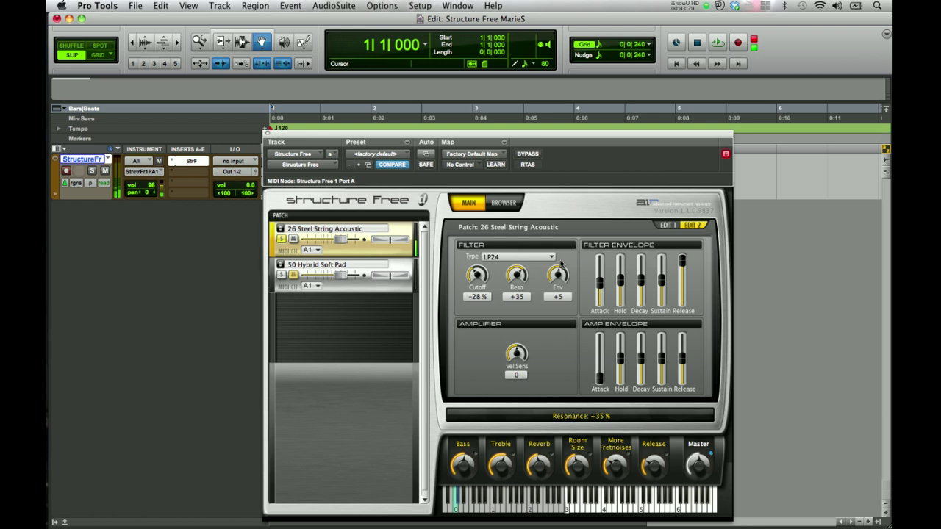
{"action": "left_click_drag", "start_coordinate": [560, 270], "coordinate": [560, 269]}
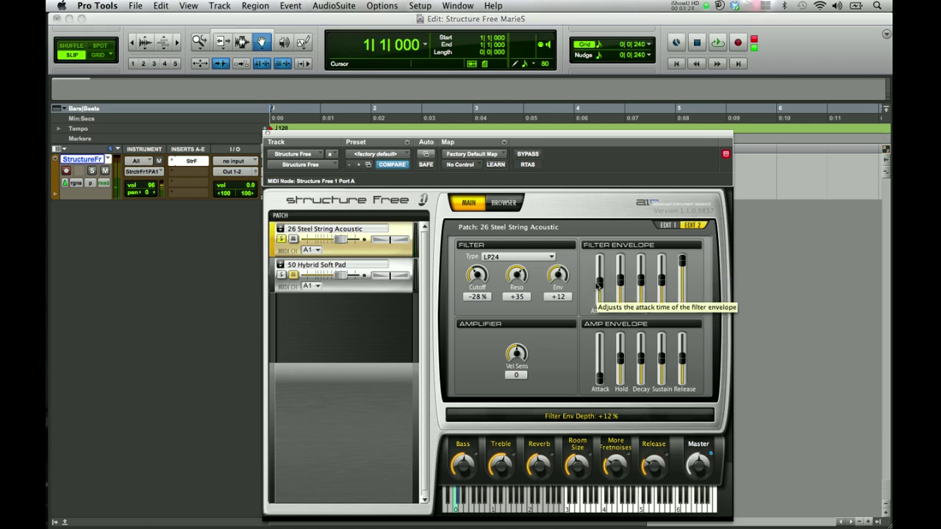
Raise the filter envelope's attack slightly, lower its release to +34 %, and set the amp envelope's attack to -13 %.
{"action": "mouse_move", "coordinate": [598, 286]}
{"action": "left_mouse_down"}
{"action": "mouse_move", "coordinate": [606, 304]}
{"action": "mouse_move", "coordinate": [601, 230]}
{"action": "mouse_move", "coordinate": [601, 281]}
{"action": "left_mouse_up"}
{"action": "left_click_drag", "start_coordinate": [683, 266], "coordinate": [681, 279]}
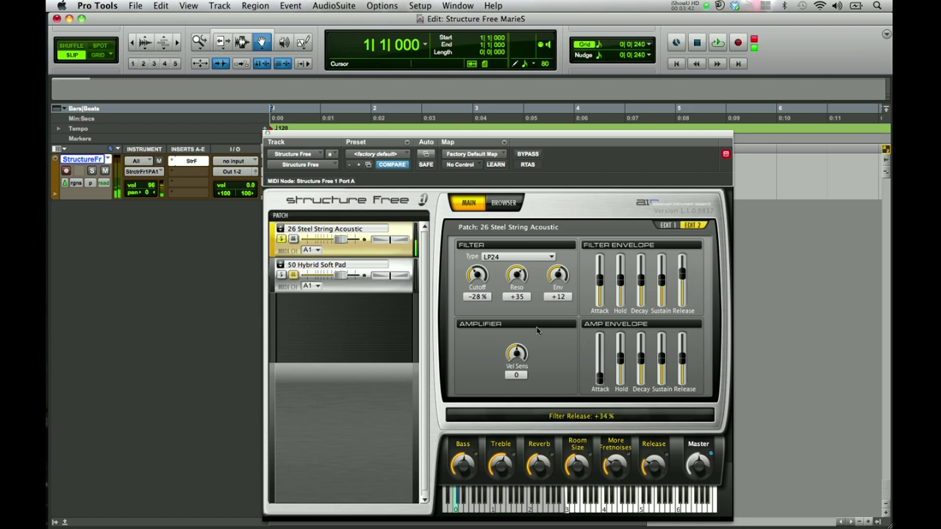
{"action": "left_click_drag", "start_coordinate": [517, 352], "coordinate": [516, 350]}
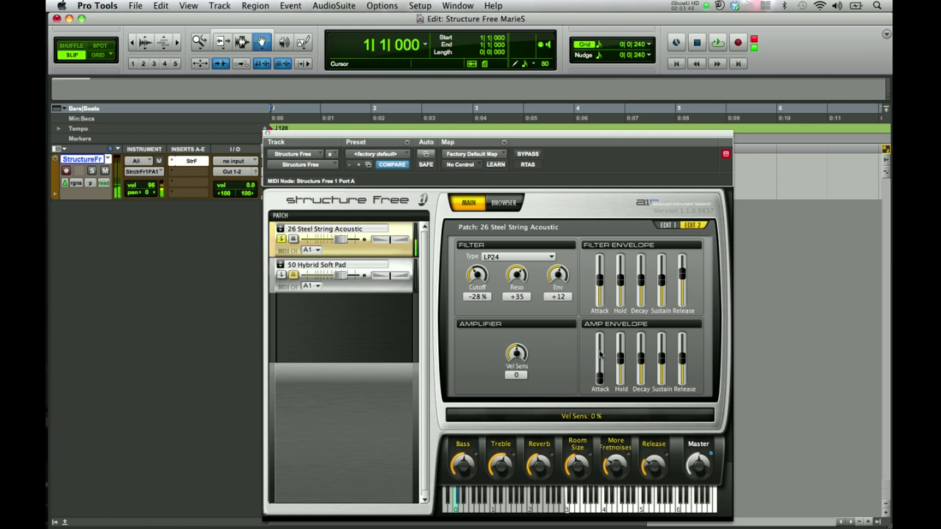
{"action": "mouse_move", "coordinate": [597, 377]}
{"action": "left_mouse_down"}
{"action": "mouse_move", "coordinate": [596, 355]}
{"action": "mouse_move", "coordinate": [597, 364]}
{"action": "left_mouse_up"}
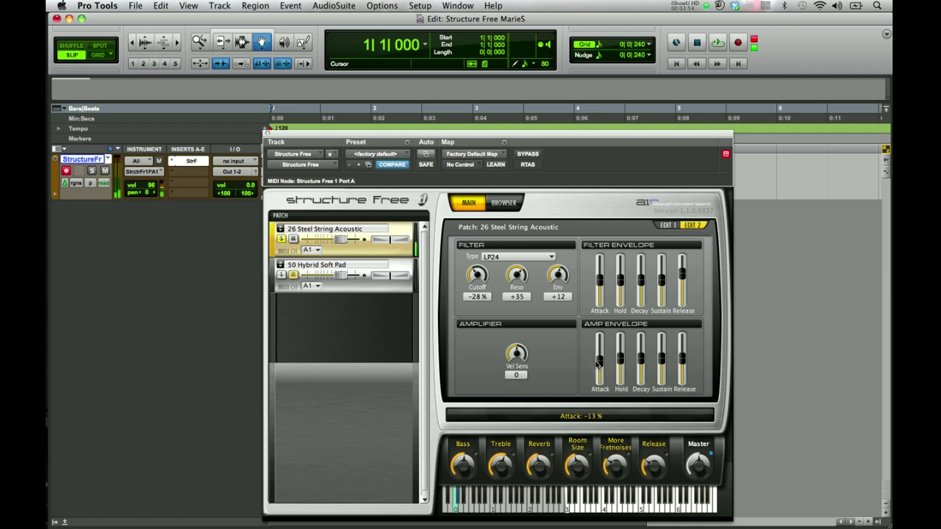
Set the 26 Steel String Acoustic's amp envelope release to +10 % and turn off the patch's solo.
{"action": "left_click_drag", "start_coordinate": [681, 360], "coordinate": [683, 342]}
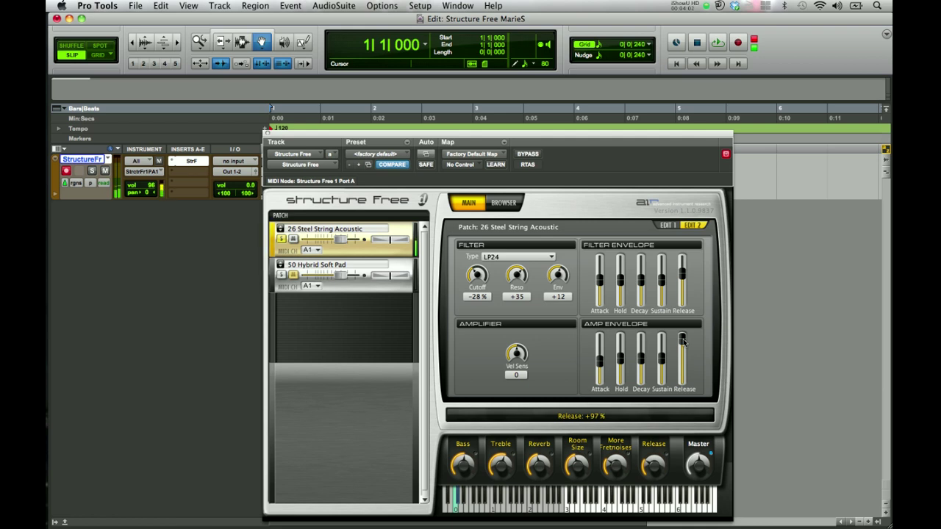
{"action": "mouse_move", "coordinate": [682, 340]}
{"action": "left_mouse_down"}
{"action": "mouse_move", "coordinate": [683, 373]}
{"action": "mouse_move", "coordinate": [682, 357]}
{"action": "left_mouse_up"}
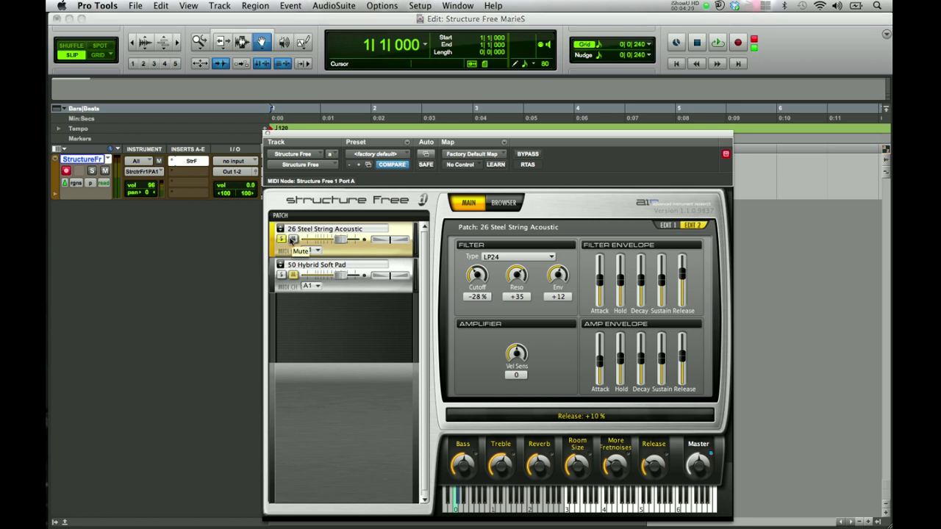
{"action": "left_click", "coordinate": [281, 239]}
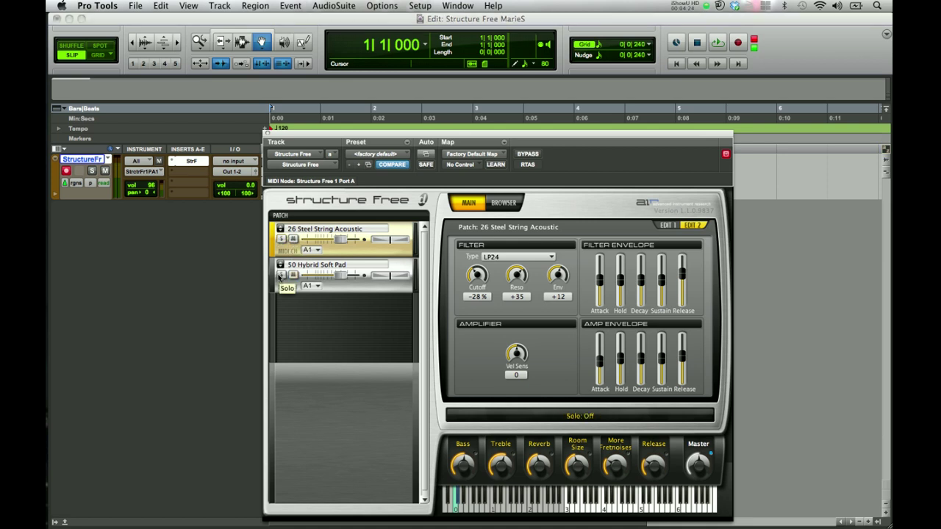
Solo the 50 Hybrid Soft Pad and set its filter to LP24, cutoff +6 %, resonance +13 and amp release -22 %.
{"action": "left_click", "coordinate": [280, 275]}
{"action": "left_click", "coordinate": [391, 289]}
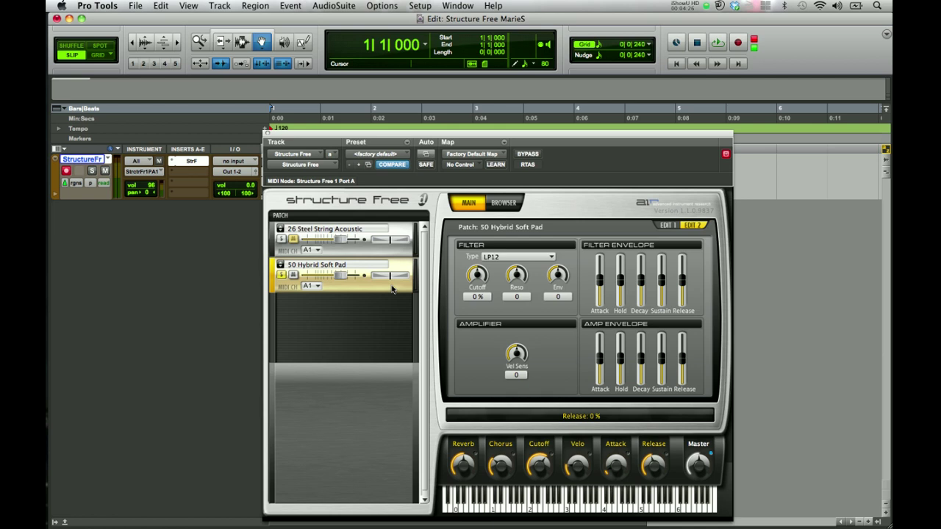
{"action": "left_click", "coordinate": [664, 225]}
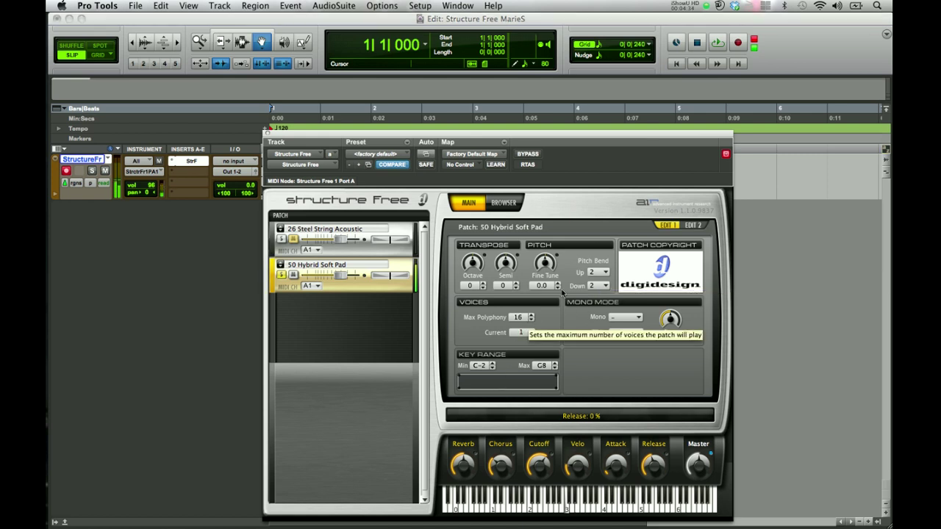
{"action": "left_click", "coordinate": [692, 224]}
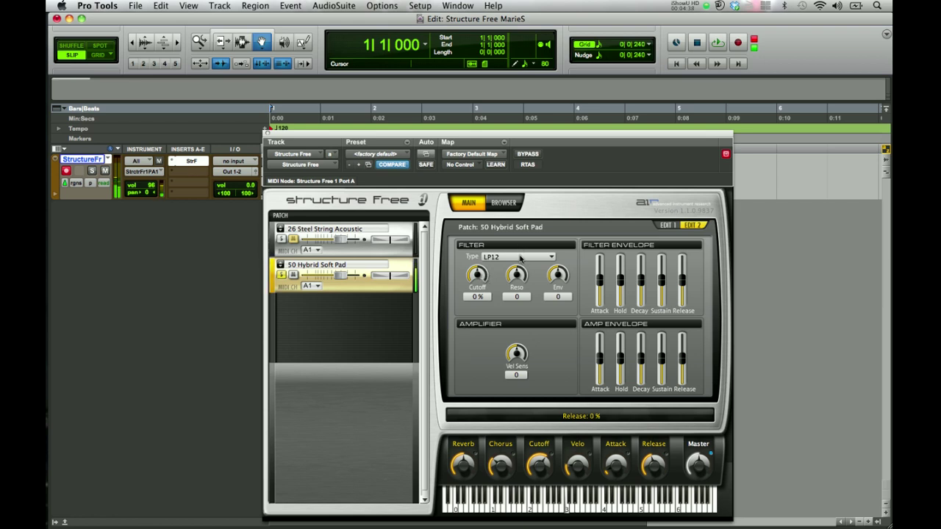
{"action": "left_click", "coordinate": [521, 258]}
{"action": "left_click", "coordinate": [507, 274]}
{"action": "left_click_drag", "start_coordinate": [477, 275], "coordinate": [517, 266]}
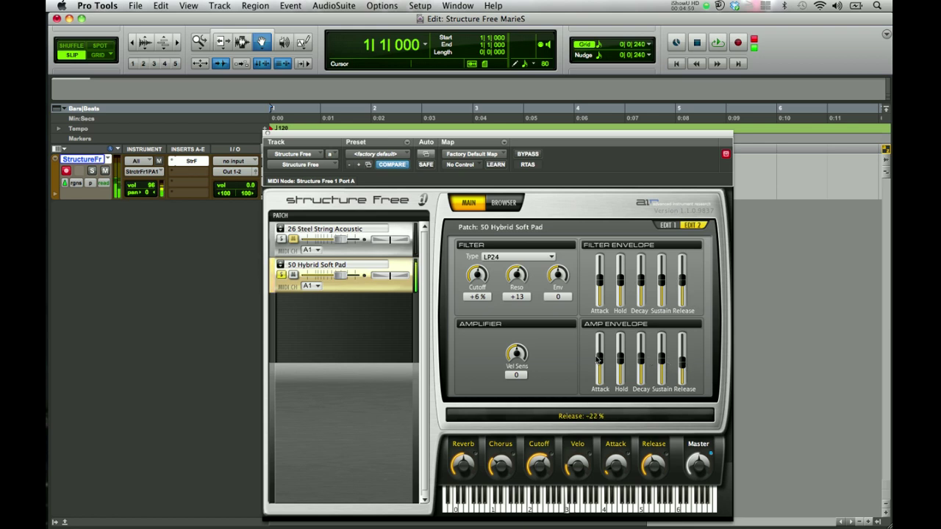
Lower the pad's amp envelope attack slightly and turn off its solo so both patches sound together.
{"action": "left_click_drag", "start_coordinate": [599, 361], "coordinate": [599, 366]}
{"action": "left_click", "coordinate": [280, 277]}
{"action": "left_click", "coordinate": [280, 276]}
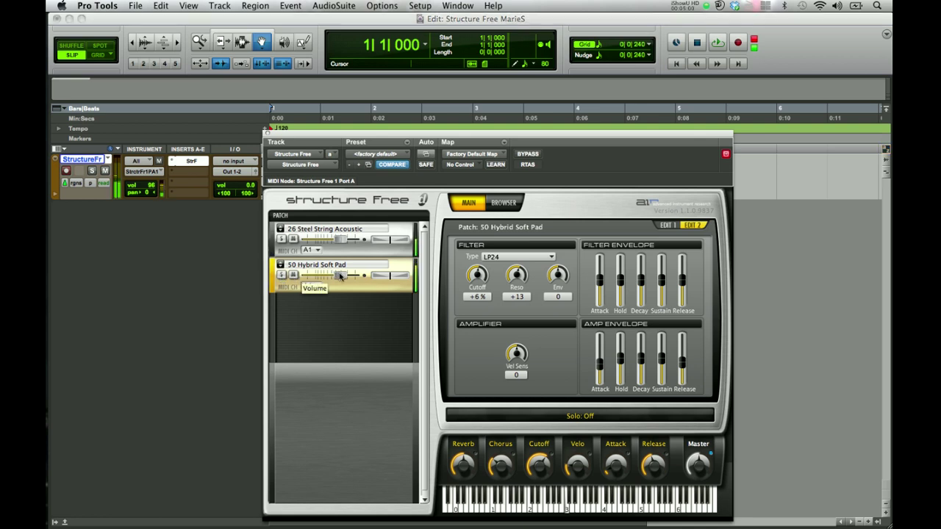
Lower the 50 Hybrid Soft Pad's level to about -5.6 dB and the 26 Steel String Acoustic's to -7.9 dB.
{"action": "left_click_drag", "start_coordinate": [341, 276], "coordinate": [331, 277]}
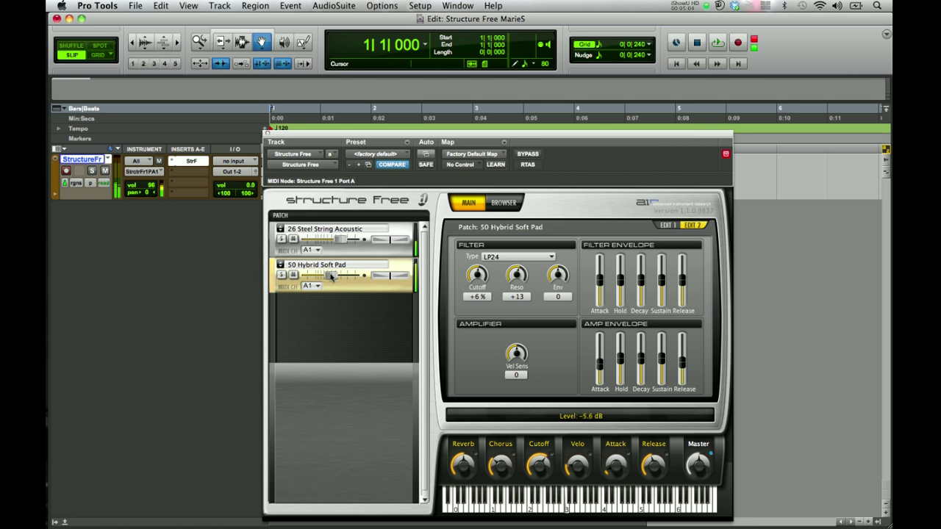
{"action": "left_click_drag", "start_coordinate": [337, 237], "coordinate": [325, 241]}
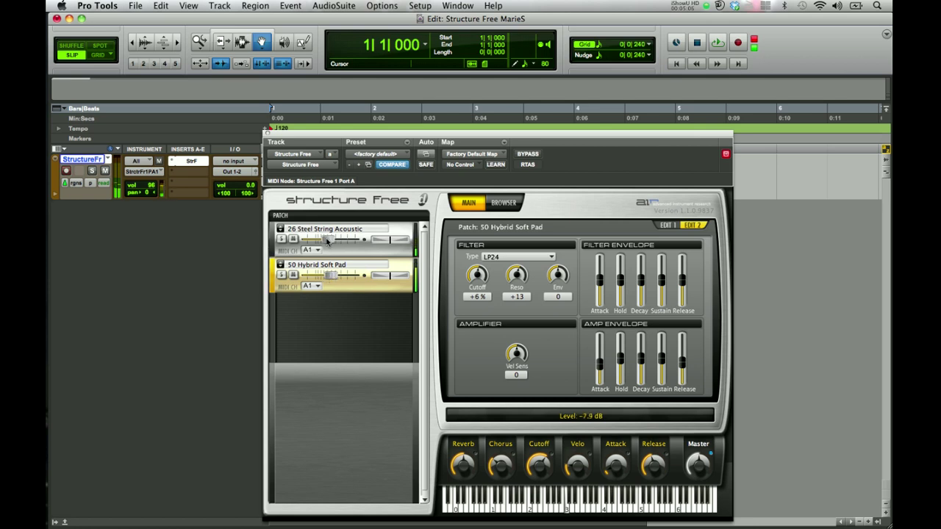
{"action": "left_click", "coordinate": [330, 275]}
{"action": "left_click_drag", "start_coordinate": [332, 276], "coordinate": [330, 276]}
Set the pad's amp envelope release to +7 % and attack to -40 %, and lower its filter envelope attack.
{"action": "left_click_drag", "start_coordinate": [599, 361], "coordinate": [599, 358]}
{"action": "left_click_drag", "start_coordinate": [682, 363], "coordinate": [682, 360]}
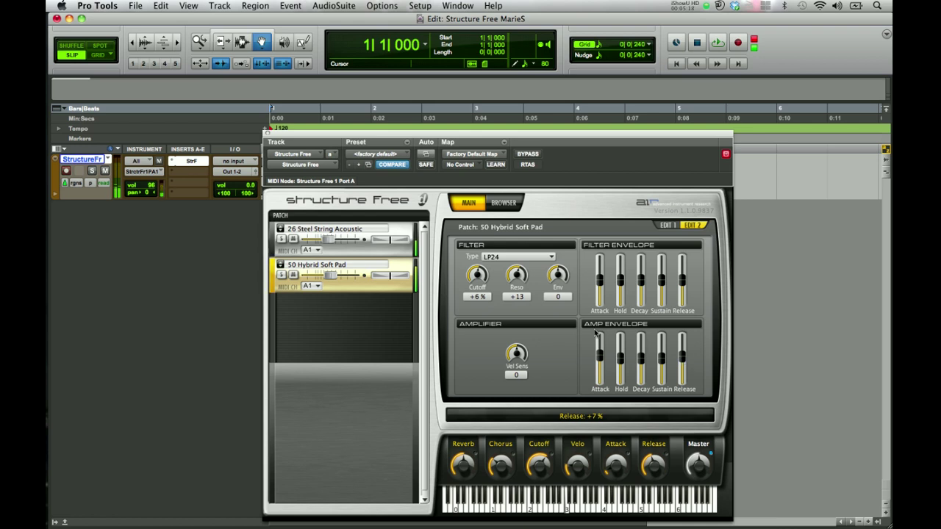
{"action": "left_click_drag", "start_coordinate": [599, 280], "coordinate": [599, 368]}
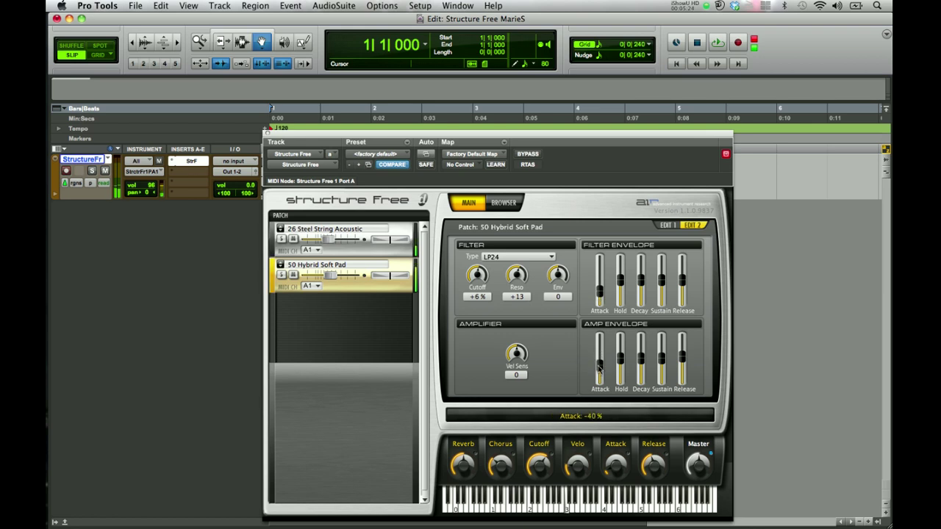
On the 26 Steel String Acoustic, set the filter envelope attack to -40 % and lower the amp envelope attack.
{"action": "left_click", "coordinate": [397, 250]}
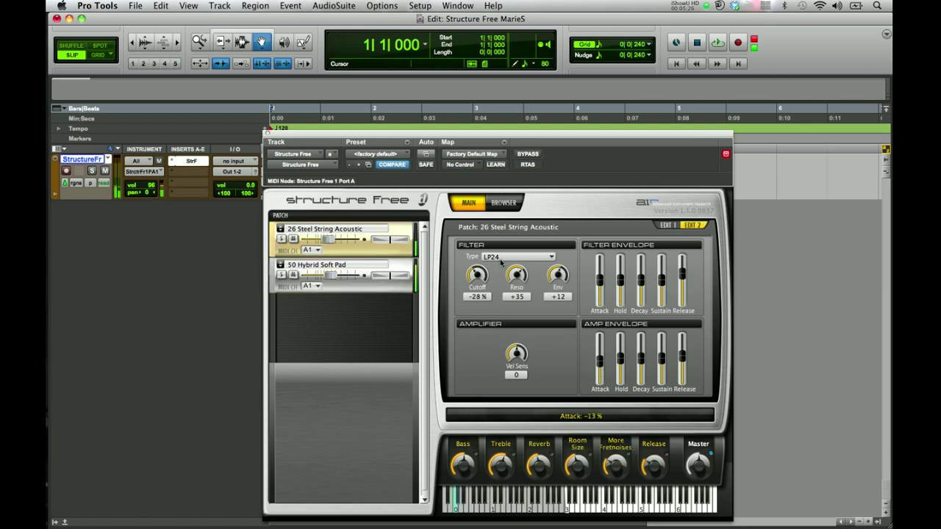
{"action": "left_click_drag", "start_coordinate": [601, 288], "coordinate": [601, 293]}
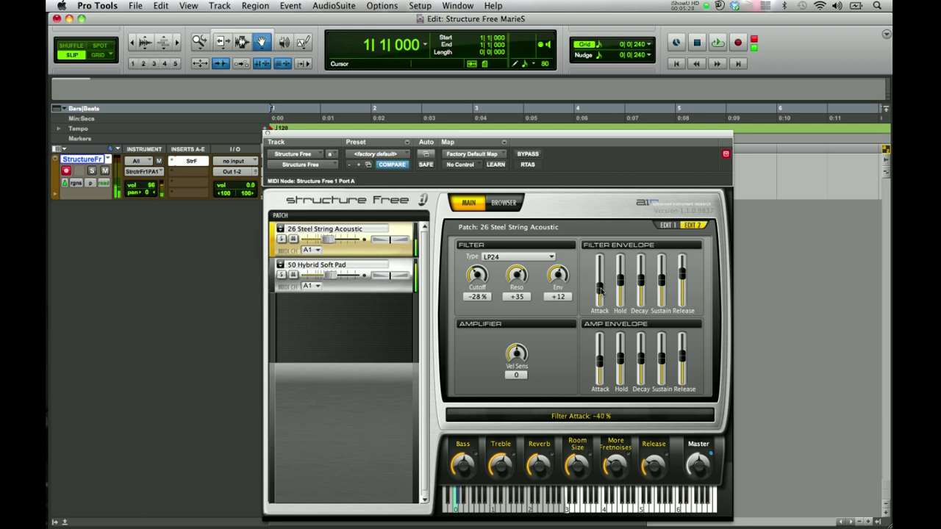
{"action": "left_click_drag", "start_coordinate": [599, 367], "coordinate": [599, 380]}
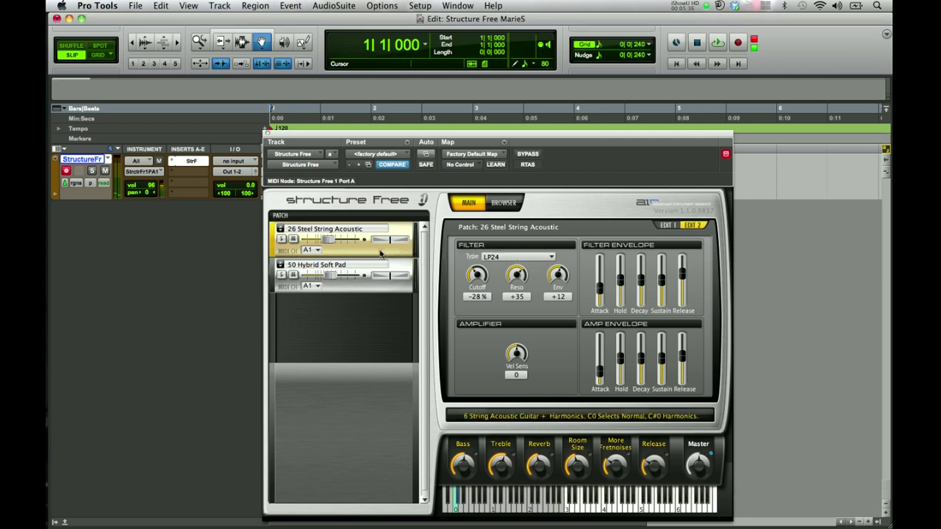
Set the 50 Hybrid Soft Pad's level to -11.0 dB and pan the 26 Steel String Acoustic to L 5.
{"action": "left_click", "coordinate": [333, 277]}
{"action": "left_click_drag", "start_coordinate": [333, 276], "coordinate": [324, 276]}
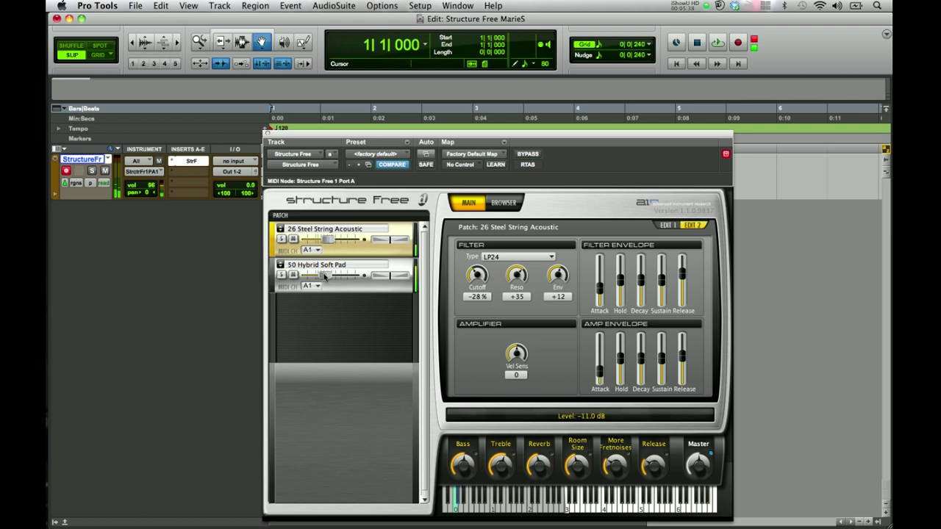
{"action": "mouse_move", "coordinate": [389, 245]}
{"action": "left_mouse_down"}
{"action": "mouse_move", "coordinate": [375, 242]}
{"action": "mouse_move", "coordinate": [387, 243]}
{"action": "left_mouse_up"}
{"action": "left_click_drag", "start_coordinate": [390, 280], "coordinate": [391, 279]}
{"action": "left_click_drag", "start_coordinate": [390, 243], "coordinate": [389, 244]}
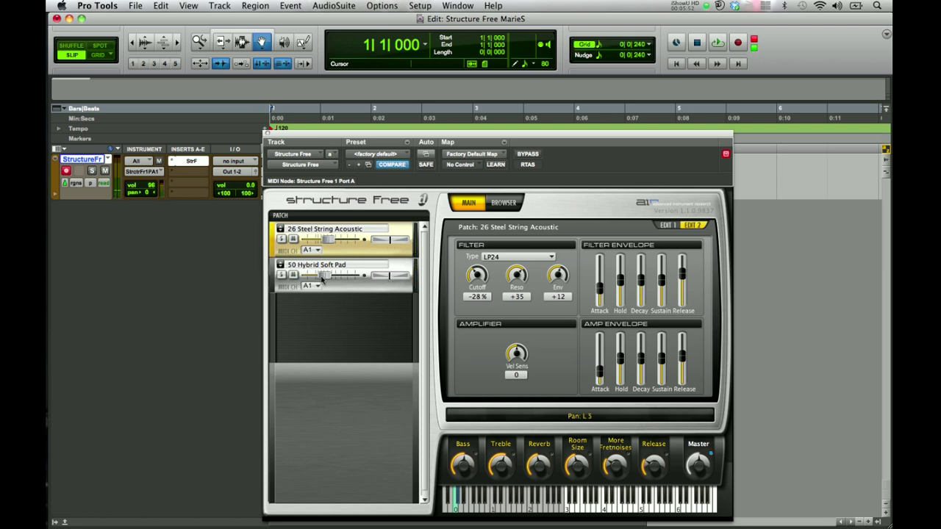
Solo the 26 Steel String Acoustic and set its Bass smart knob to 56 %.
{"action": "left_click_drag", "start_coordinate": [307, 136], "coordinate": [270, 88]}
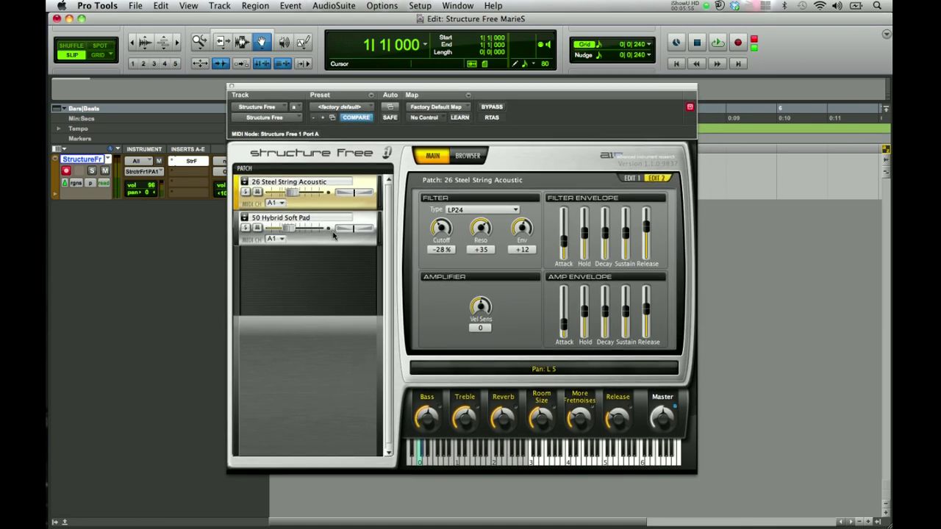
{"action": "left_click", "coordinate": [325, 199]}
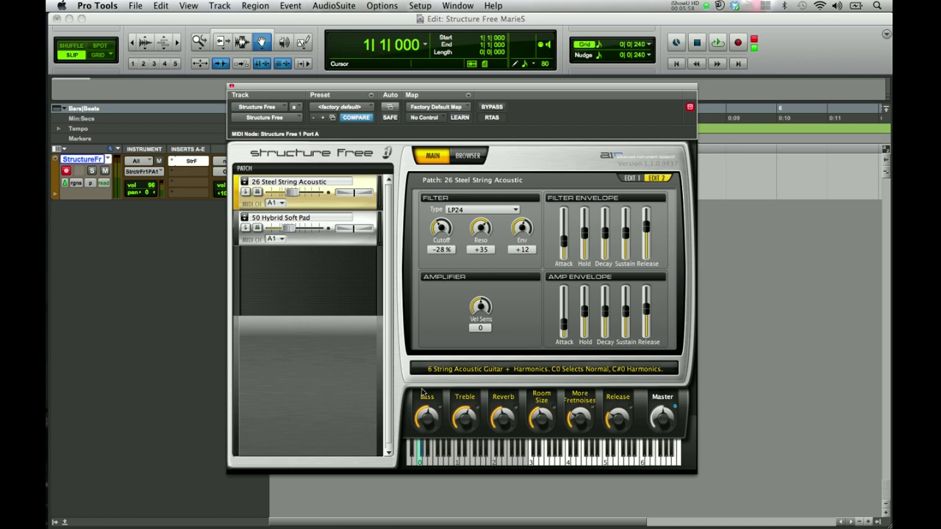
{"action": "left_click", "coordinate": [246, 192]}
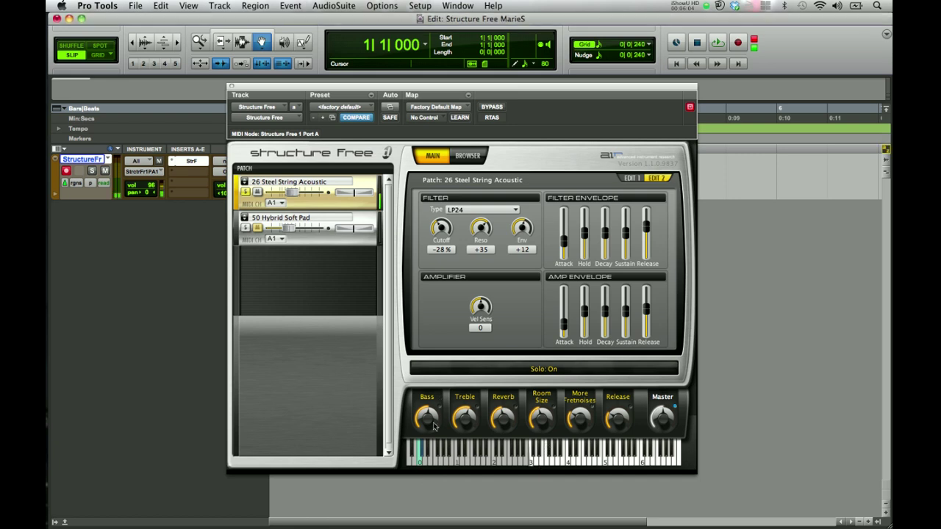
{"action": "mouse_move", "coordinate": [421, 408]}
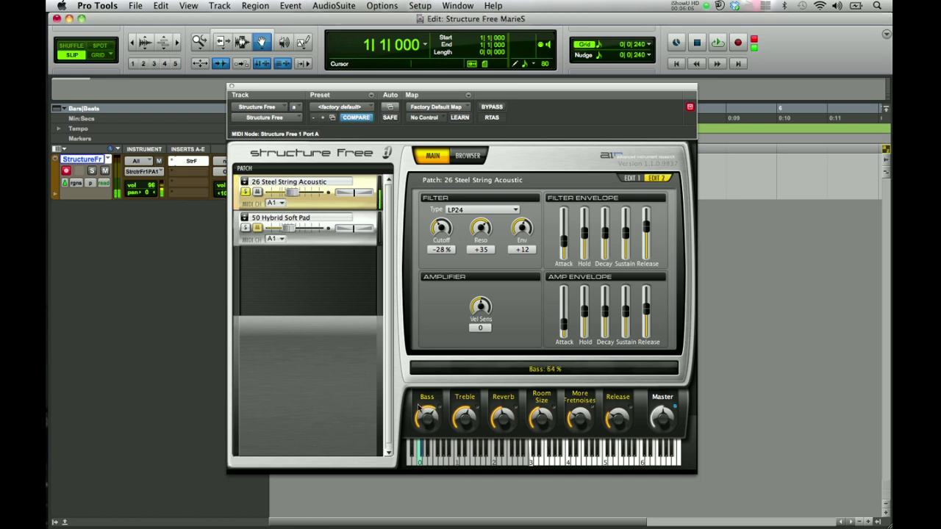
{"action": "left_click_drag", "start_coordinate": [420, 405], "coordinate": [442, 432]}
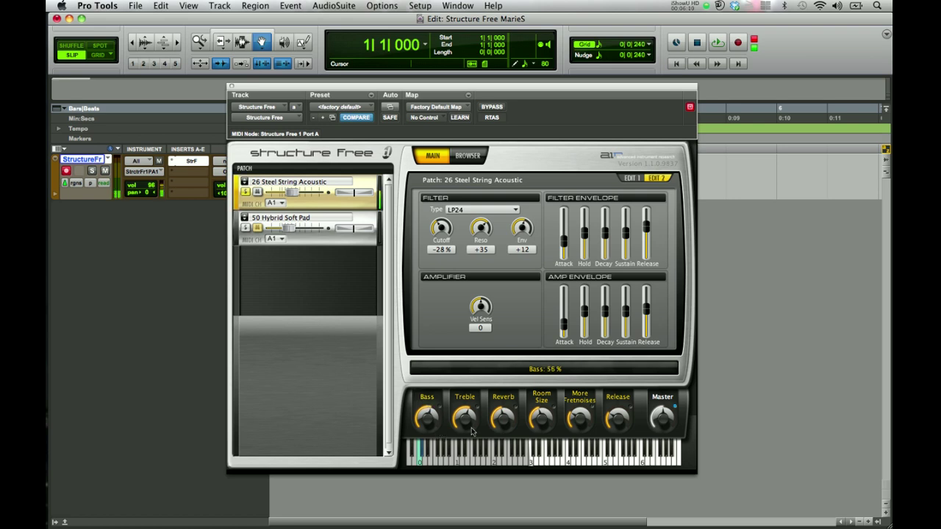
Raise the acoustic's reverb with Room Size at 83 %, and try more fret noise before reducing it again.
{"action": "mouse_move", "coordinate": [467, 418]}
{"action": "mouse_move", "coordinate": [503, 403]}
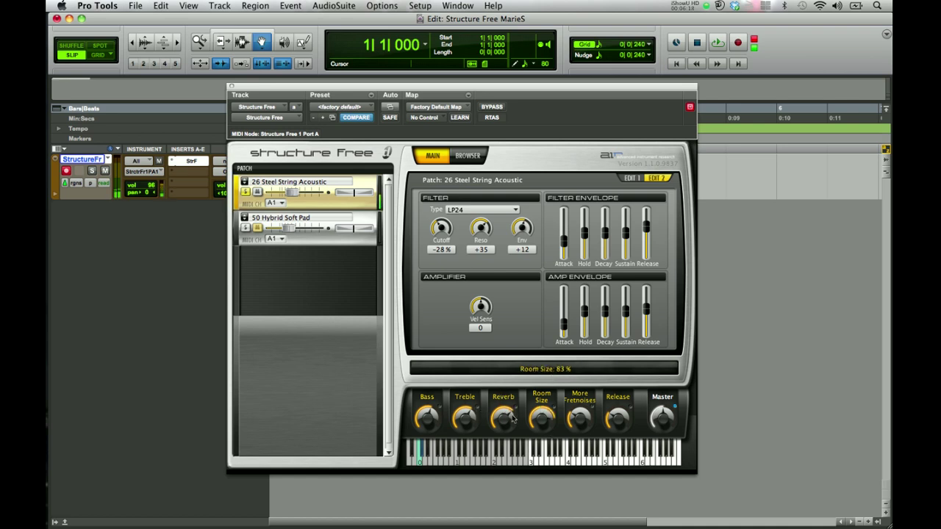
{"action": "left_click", "coordinate": [581, 419]}
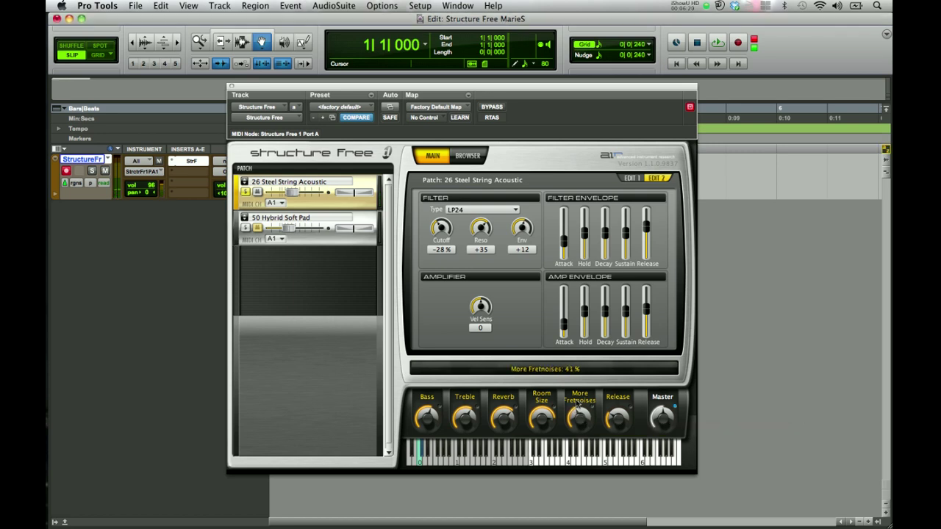
{"action": "left_click_drag", "start_coordinate": [578, 404], "coordinate": [579, 422]}
Adjust the acoustic's Release smart knob and set the master volume to +4.9 dB.
{"action": "left_click", "coordinate": [619, 416]}
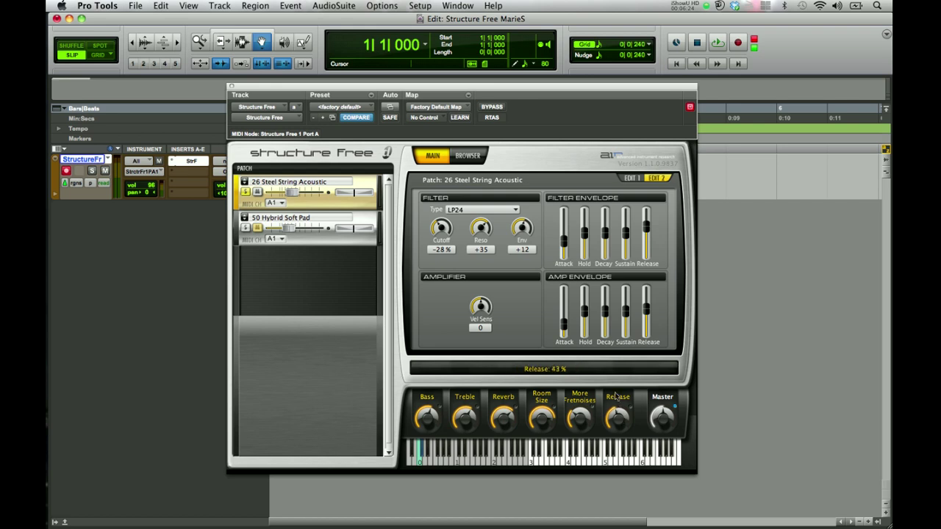
{"action": "left_click_drag", "start_coordinate": [615, 382], "coordinate": [616, 379]}
{"action": "mouse_move", "coordinate": [668, 432]}
{"action": "left_mouse_down"}
{"action": "mouse_move", "coordinate": [656, 394]}
{"action": "mouse_move", "coordinate": [665, 416]}
{"action": "left_mouse_up"}
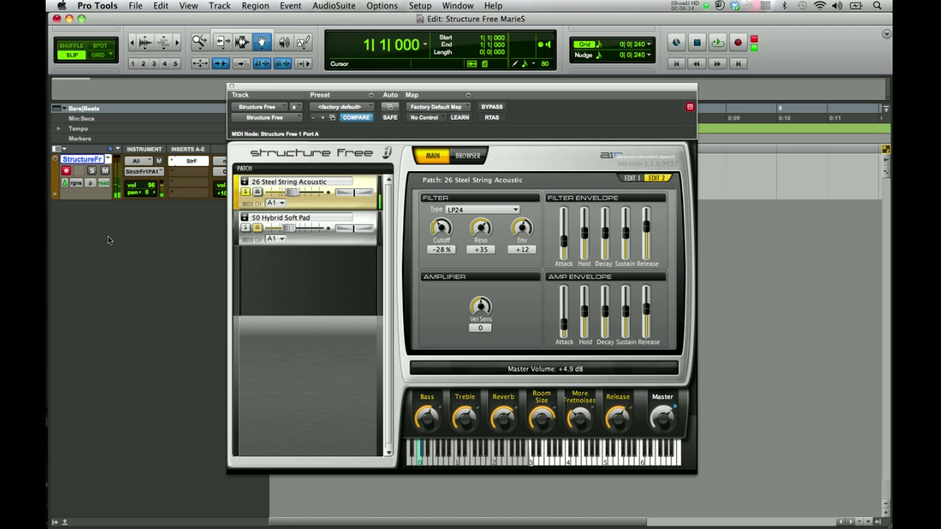
Switch the solo from the acoustic to the 50 Hybrid Soft Pad and audition notes around C2 on the on-screen keyboard.
{"action": "left_click", "coordinate": [338, 242]}
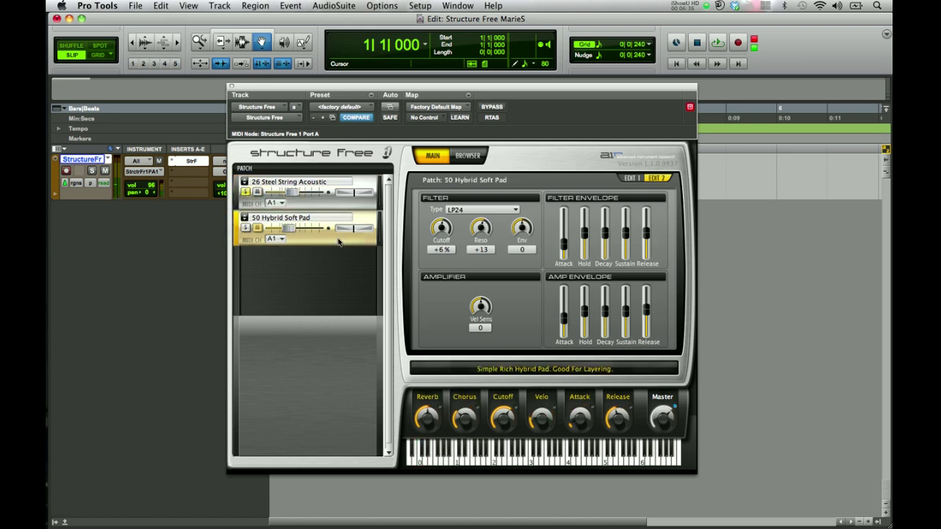
{"action": "left_click", "coordinate": [247, 193]}
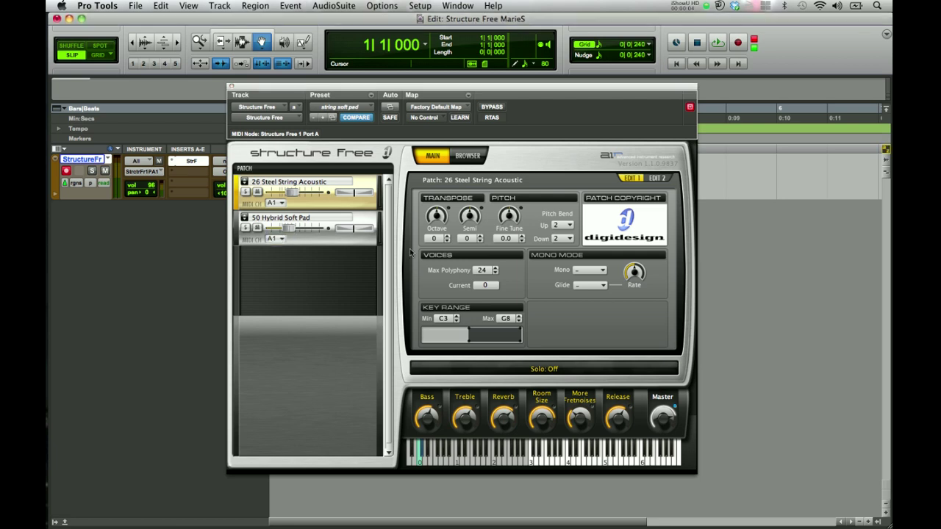
{"action": "left_click", "coordinate": [327, 245]}
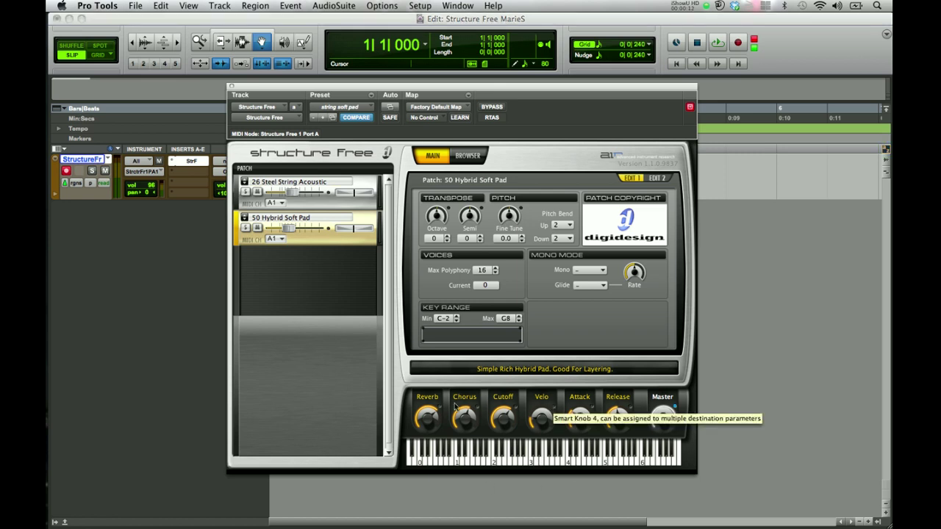
{"action": "left_click", "coordinate": [246, 227]}
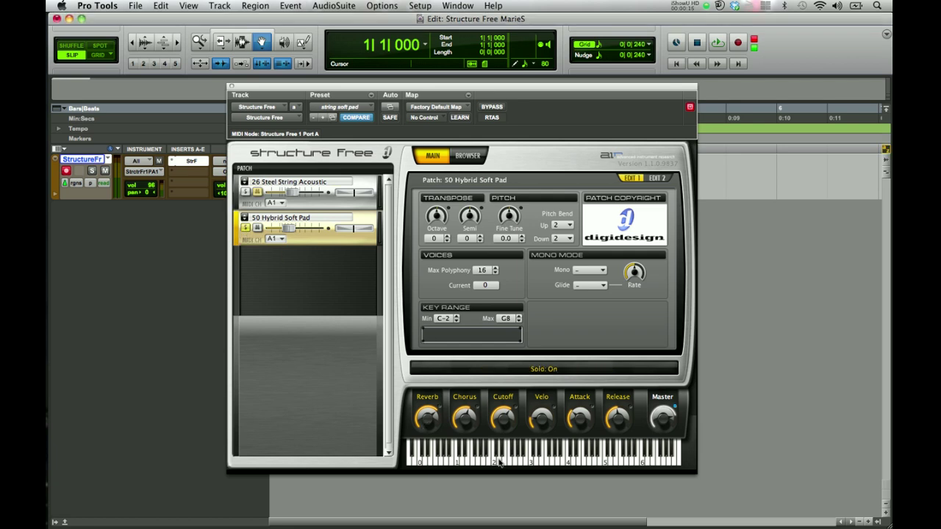
{"action": "left_click", "coordinate": [499, 461]}
{"action": "left_click", "coordinate": [493, 460]}
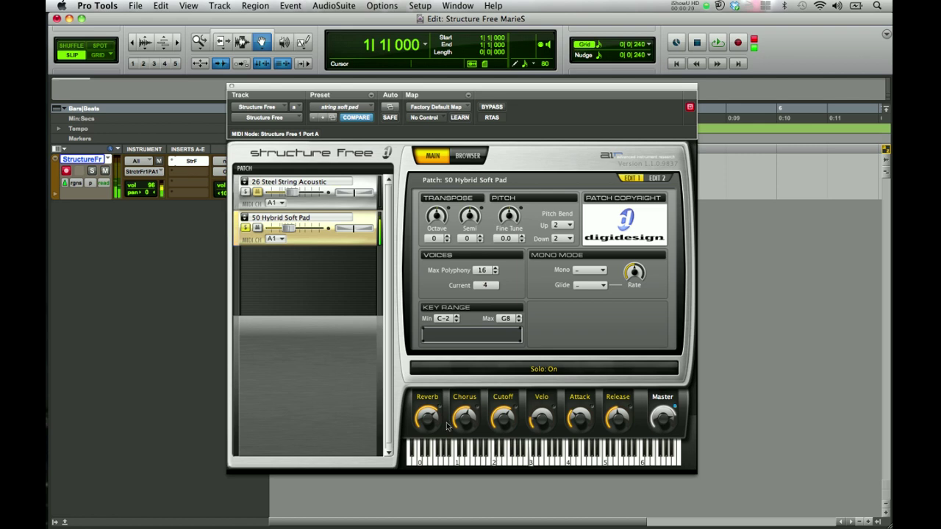
Set the pad's Reverb to 56 % and Chorus to 53 %, and the master volume to +5.3 dB.
{"action": "left_click_drag", "start_coordinate": [427, 416], "coordinate": [434, 439]}
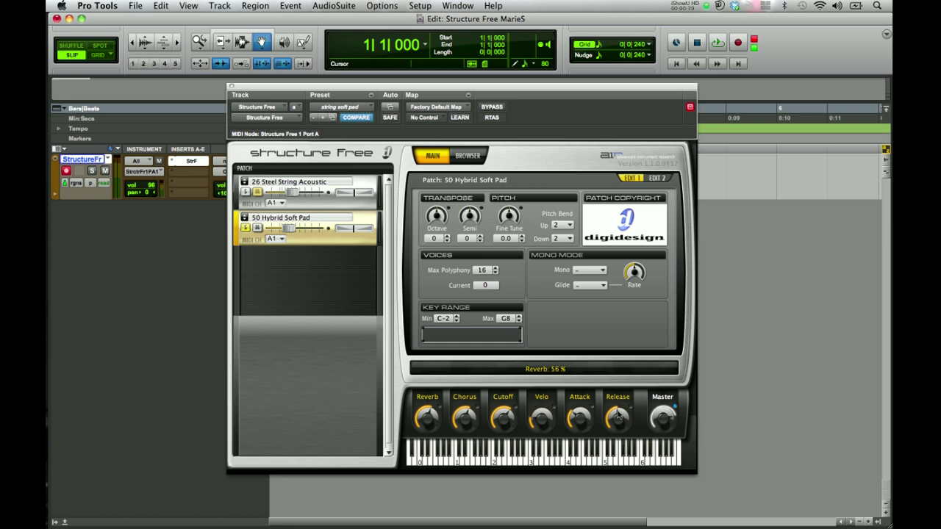
{"action": "left_click", "coordinate": [660, 417]}
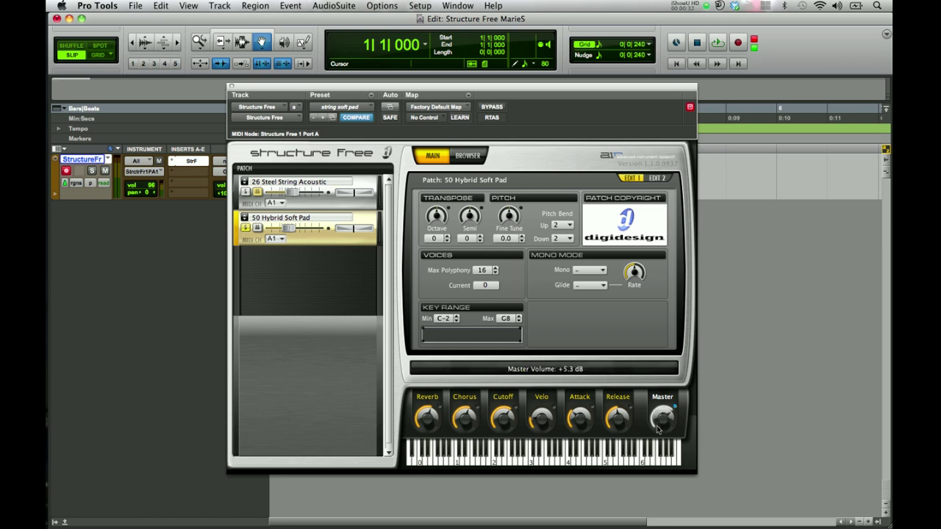
{"action": "left_click", "coordinate": [498, 419]}
{"action": "left_click_drag", "start_coordinate": [498, 418], "coordinate": [459, 428]}
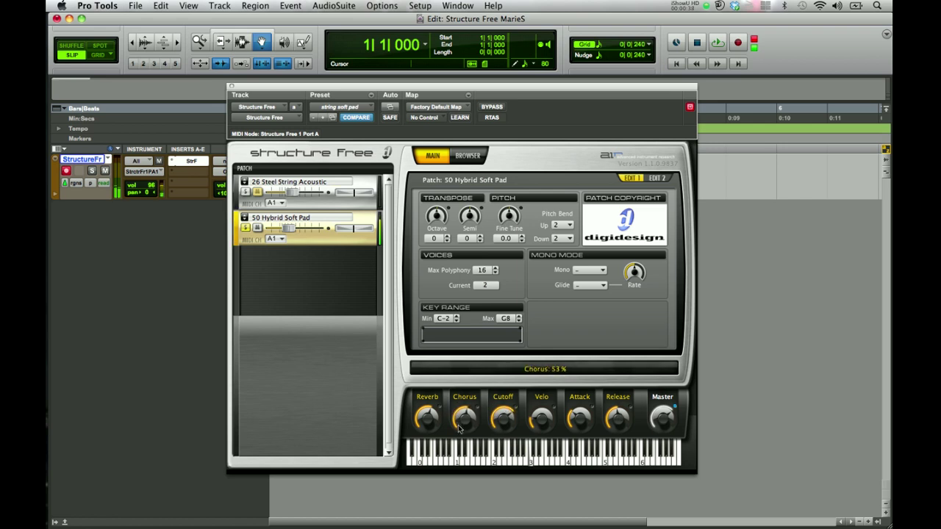
Fine-tune the 50 Hybrid Soft Pad's volume and turn off its solo.
{"action": "left_click", "coordinate": [291, 229]}
{"action": "left_click_drag", "start_coordinate": [290, 229], "coordinate": [290, 230]}
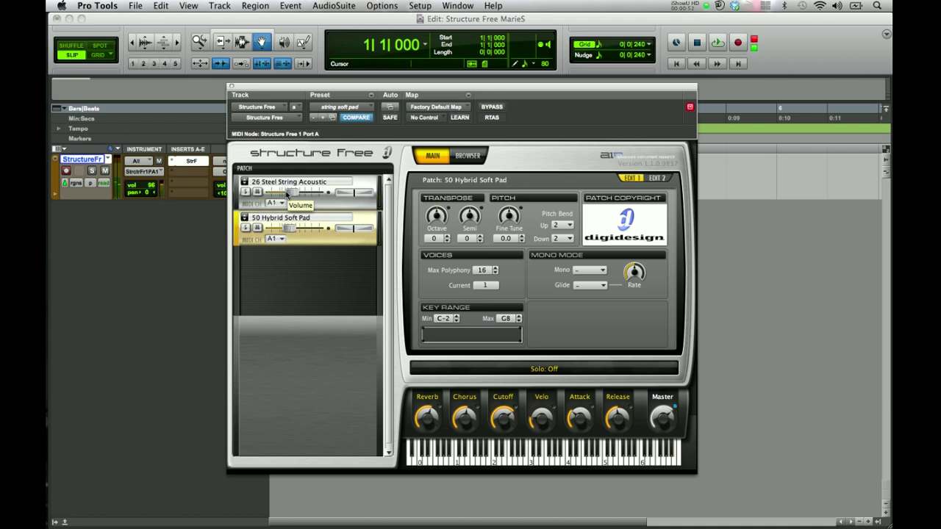
Save the current Structure Free settings as a preset named "String Soft Pad", replacing the existing file of that name.
{"action": "left_click", "coordinate": [329, 147]}
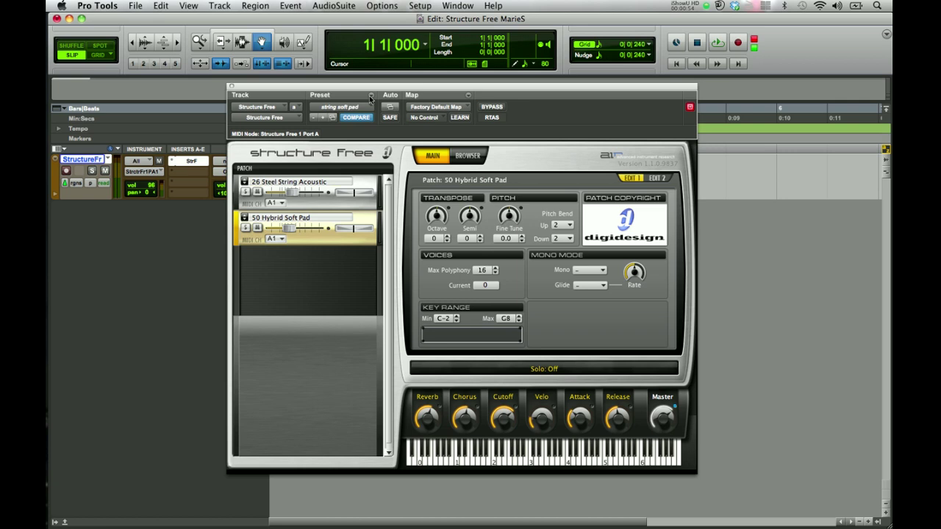
{"action": "left_click", "coordinate": [369, 95]}
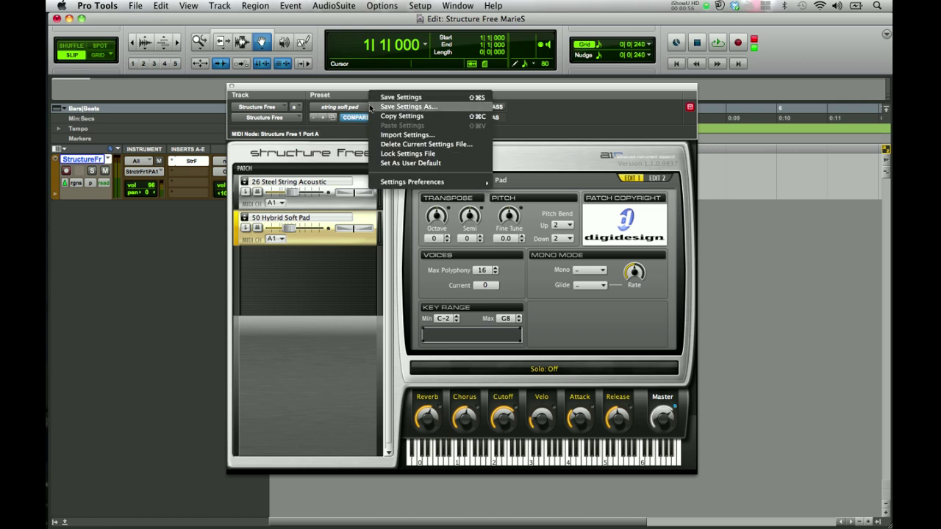
{"action": "left_click", "coordinate": [371, 106]}
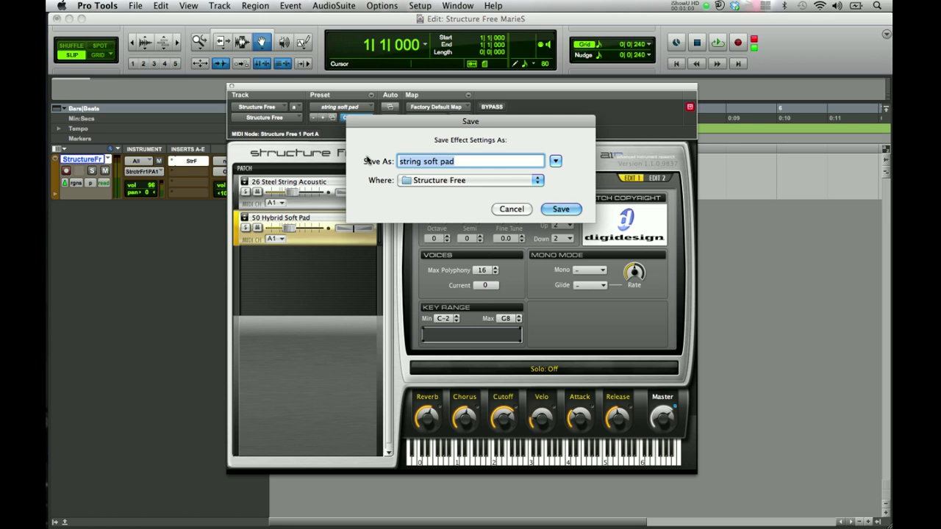
{"action": "type", "text": "String Soft W"}
{"action": "key", "text": "BackSpace"}
{"action": "type", "text": "Pad"}
{"action": "left_click", "coordinate": [555, 210]}
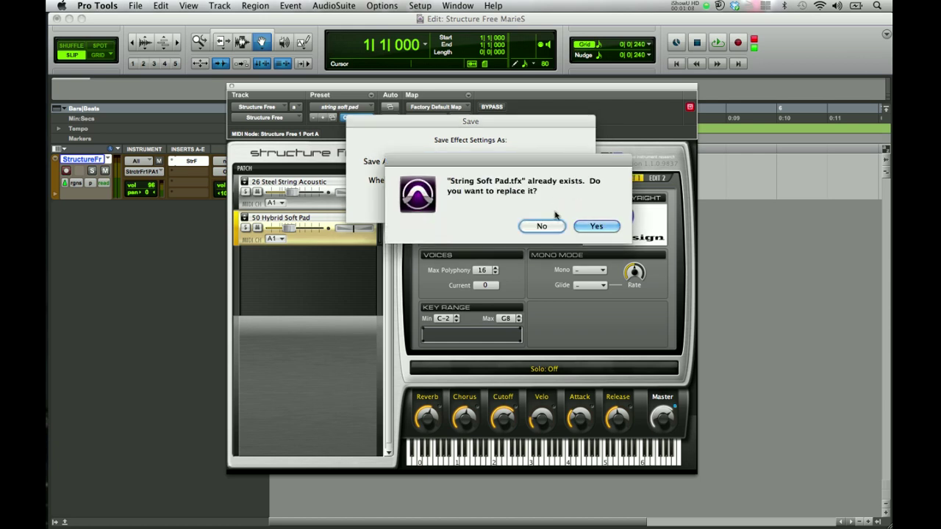
{"action": "left_click", "coordinate": [580, 230]}
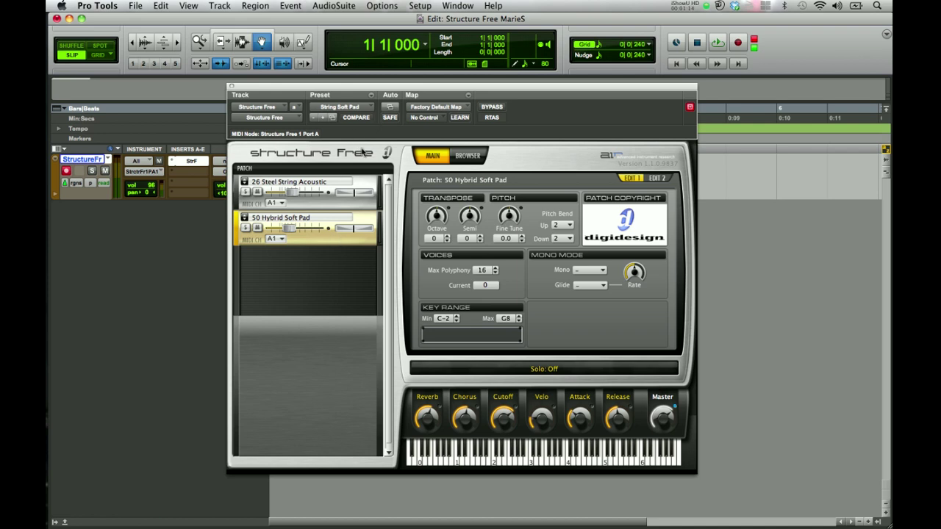
Remove all patches from the patch list and recall the saved String Soft Pad preset.
{"action": "right_click", "coordinate": [355, 207]}
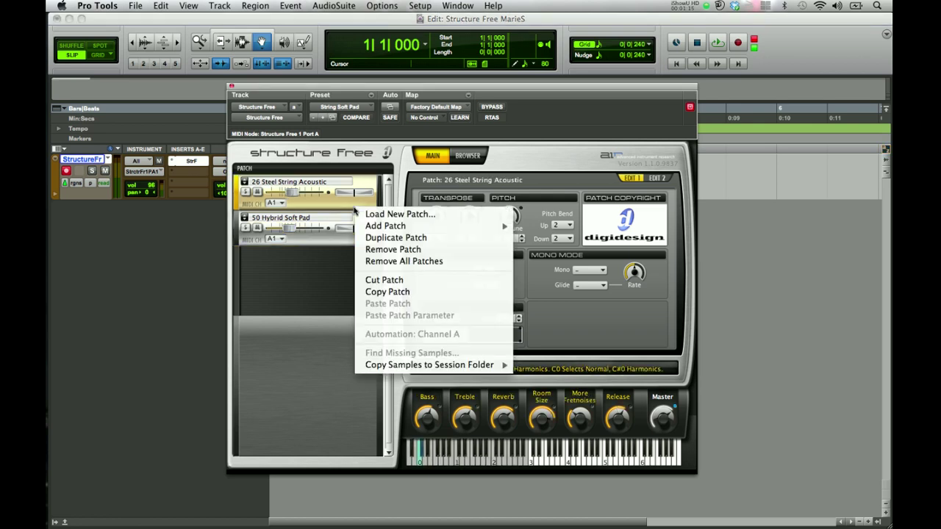
{"action": "left_click", "coordinate": [384, 261]}
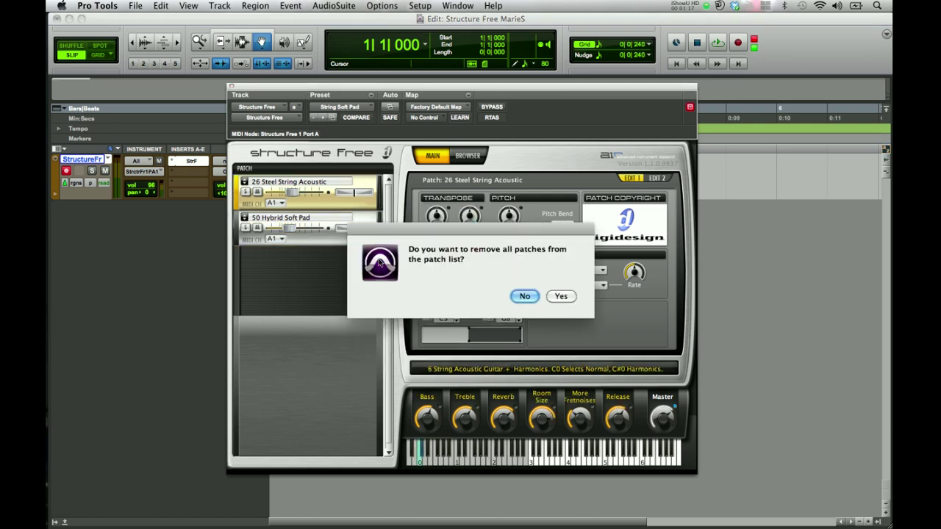
{"action": "left_click", "coordinate": [561, 297]}
{"action": "left_click", "coordinate": [363, 109]}
{"action": "left_click", "coordinate": [363, 110]}
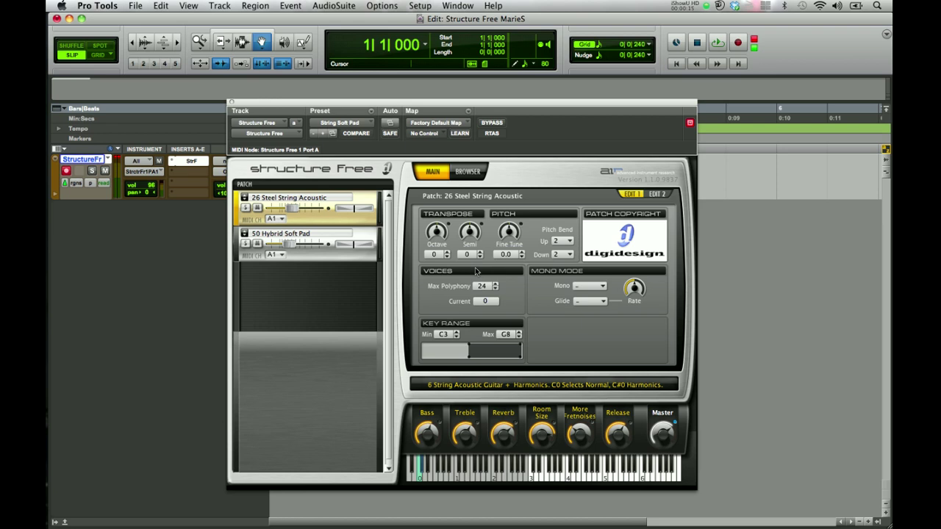
Clear the patch list by removing all patches.
{"action": "right_click", "coordinate": [363, 218]}
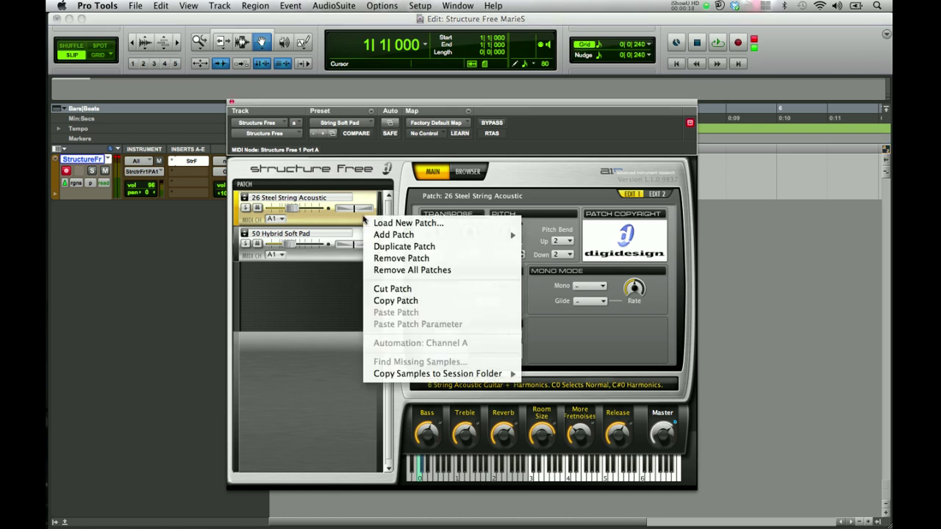
{"action": "left_click", "coordinate": [382, 271]}
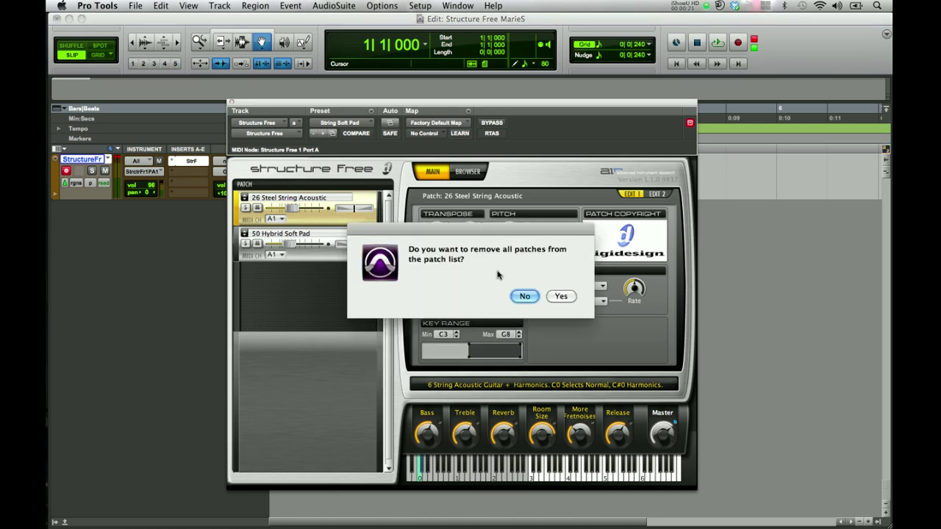
{"action": "left_click", "coordinate": [560, 297]}
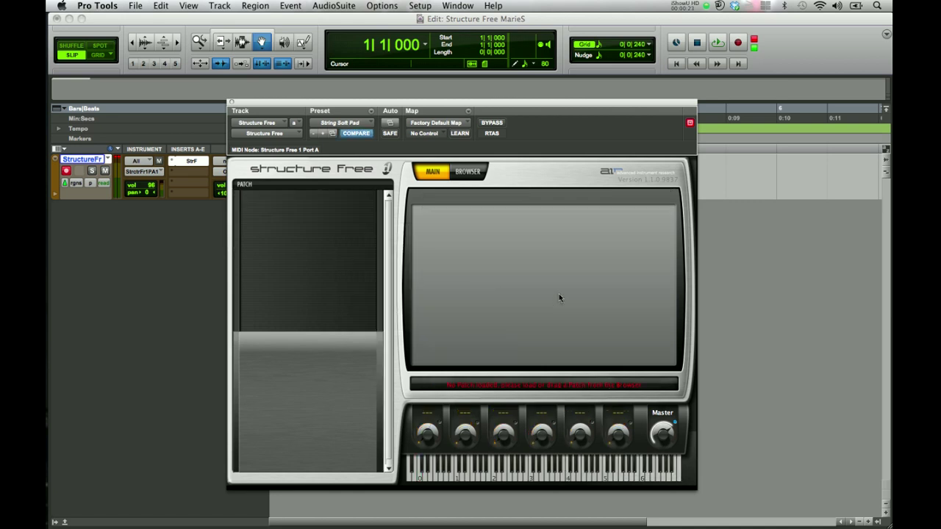
Audition Kick_02 to Kick_05 in the Single Hit Samples folder and load Kick_05.wav as the first patch.
{"action": "left_click", "coordinate": [465, 177]}
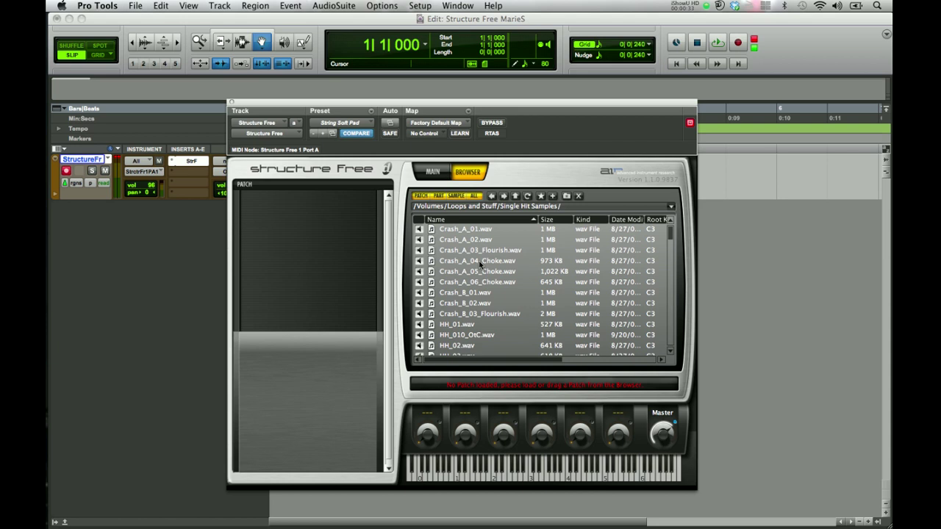
{"action": "left_click_drag", "start_coordinate": [666, 236], "coordinate": [667, 270]}
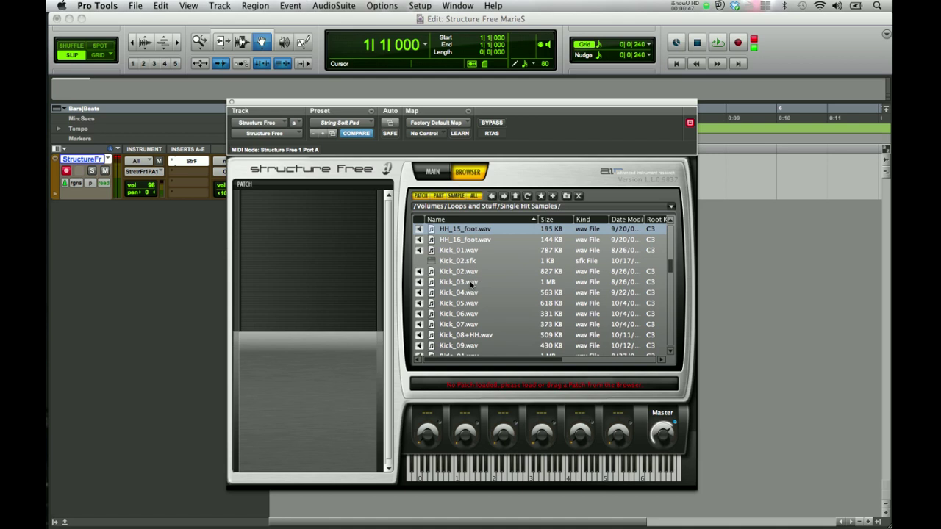
{"action": "left_click", "coordinate": [419, 282]}
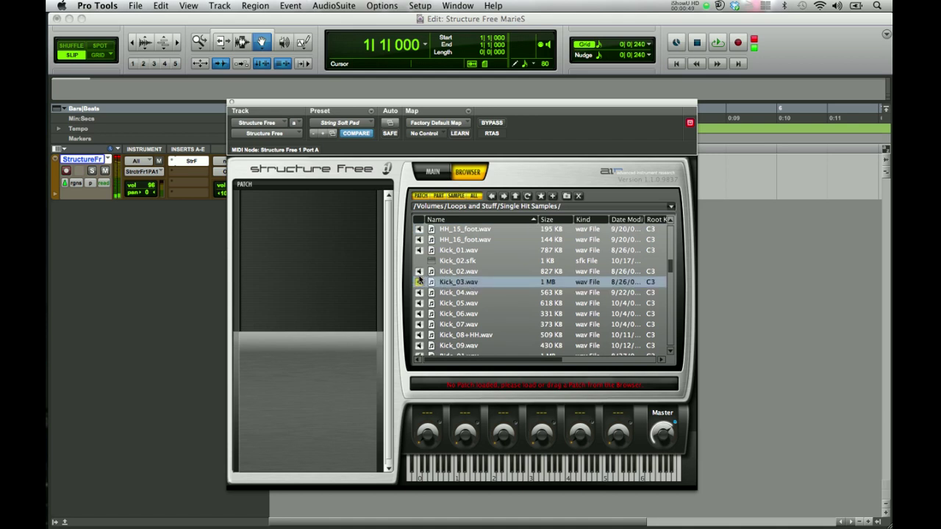
{"action": "left_click", "coordinate": [419, 273]}
{"action": "left_click", "coordinate": [418, 292]}
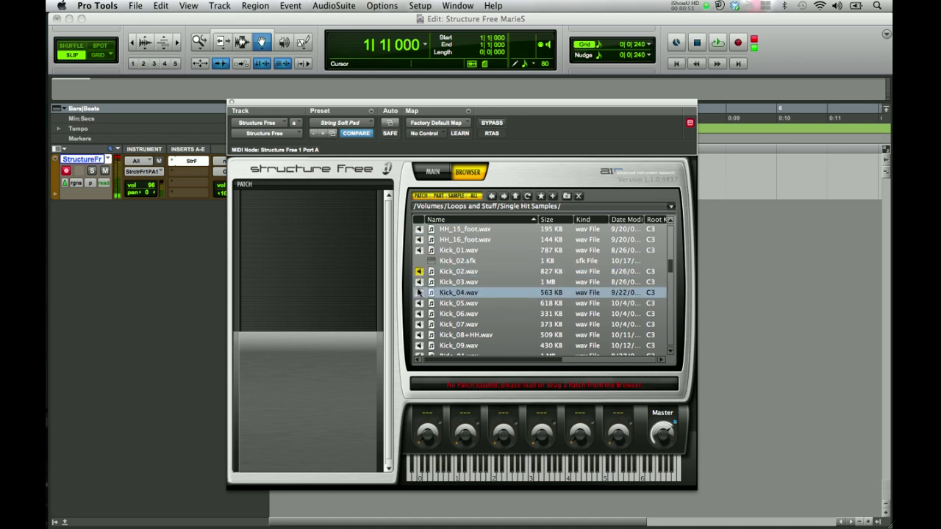
{"action": "left_click", "coordinate": [419, 303]}
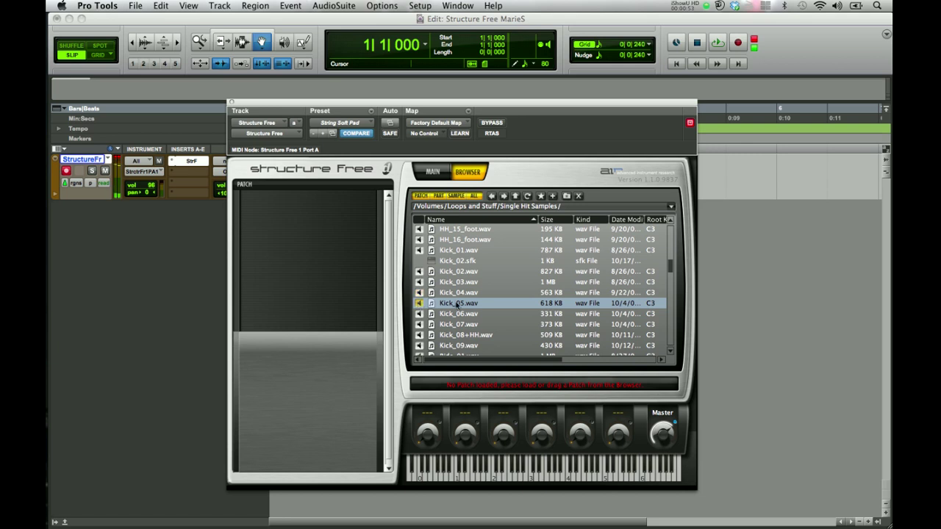
{"action": "left_click_drag", "start_coordinate": [460, 305], "coordinate": [309, 208]}
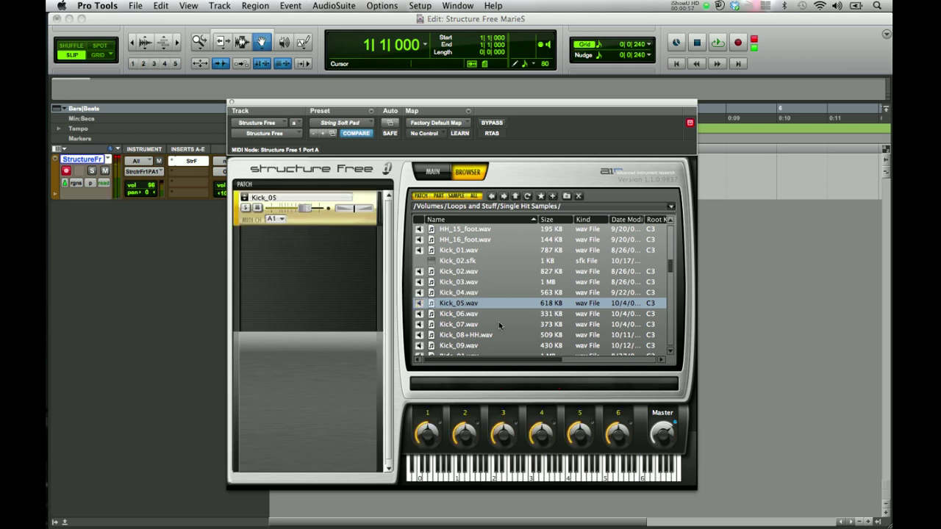
Audition snare samples Snare_015, Snare_014 and Snare_013, and load Snare_013.wav as a second patch below the kick.
{"action": "scroll", "coordinate": [498, 321], "scroll_direction": "up", "scroll_amount": 3}
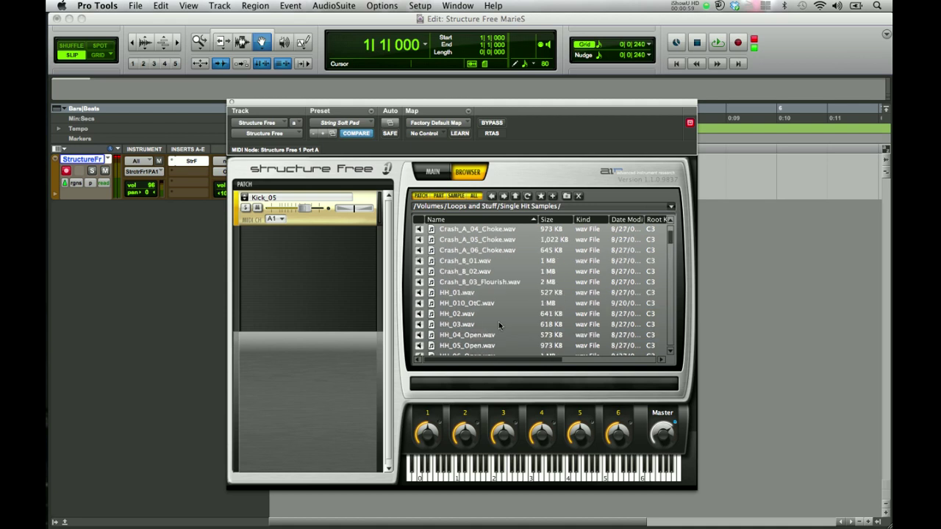
{"action": "scroll", "coordinate": [499, 322], "scroll_direction": "down", "scroll_amount": 8}
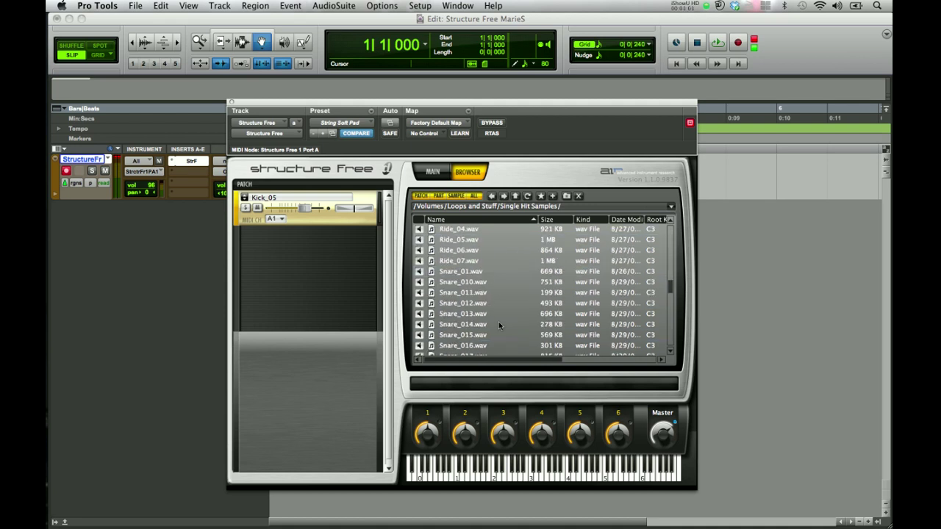
{"action": "left_click", "coordinate": [461, 335]}
{"action": "left_click", "coordinate": [419, 334]}
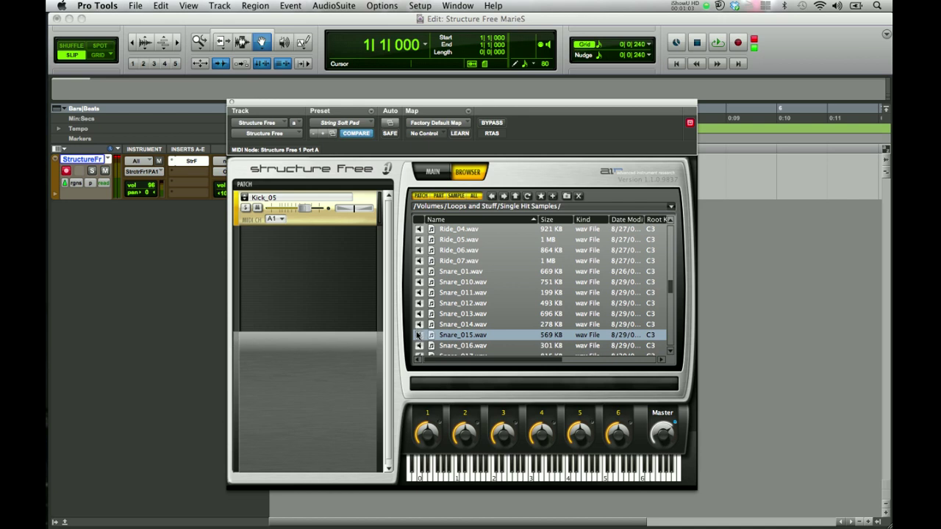
{"action": "left_click", "coordinate": [419, 324]}
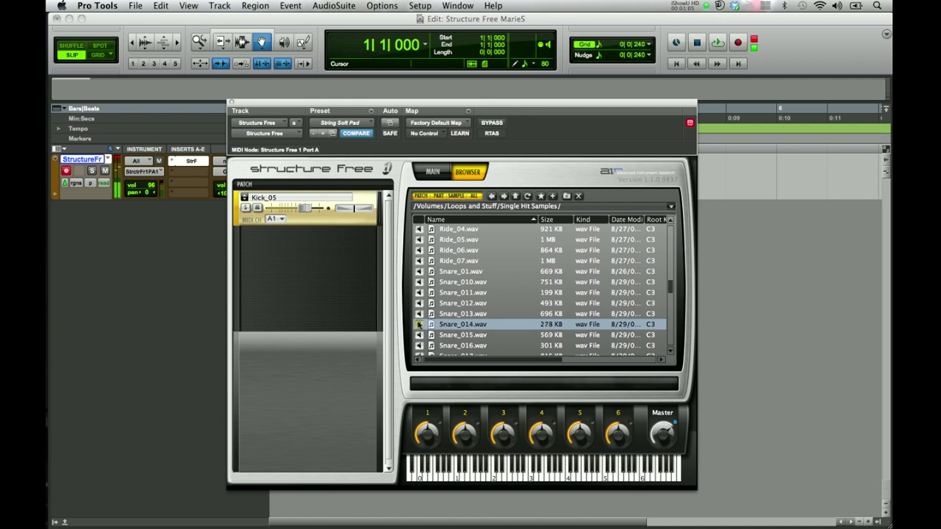
{"action": "left_click", "coordinate": [418, 315]}
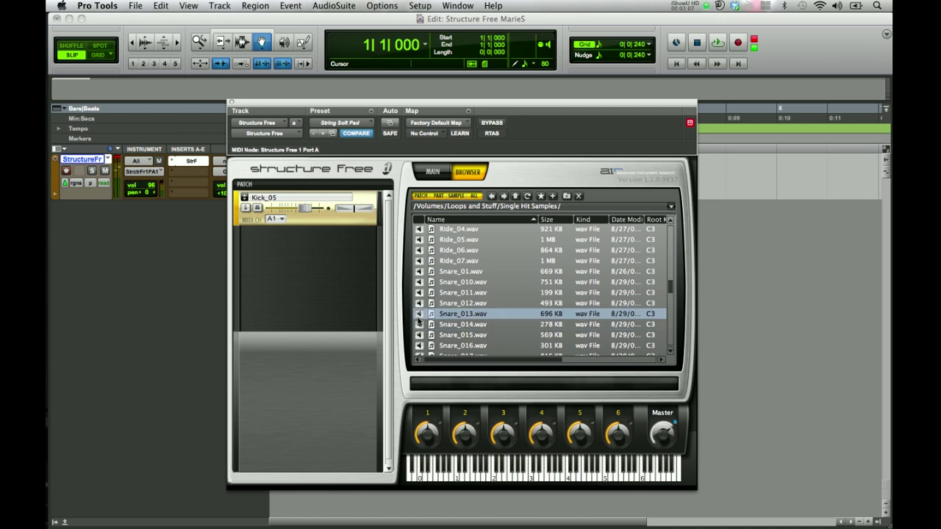
{"action": "left_click_drag", "start_coordinate": [451, 318], "coordinate": [305, 244]}
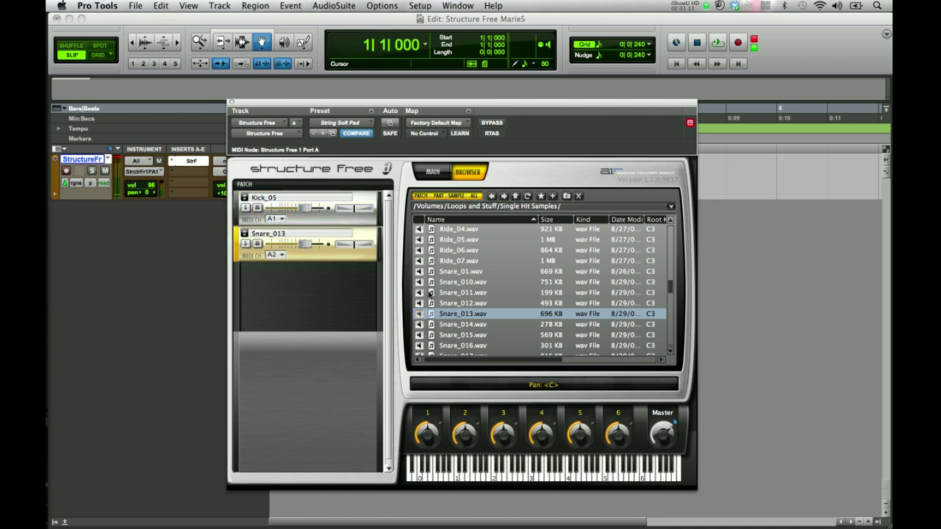
Audition hi-hat samples in the same folder and load HH_10.wav as a third patch below the snare.
{"action": "scroll", "coordinate": [431, 292], "scroll_direction": "up", "scroll_amount": 6}
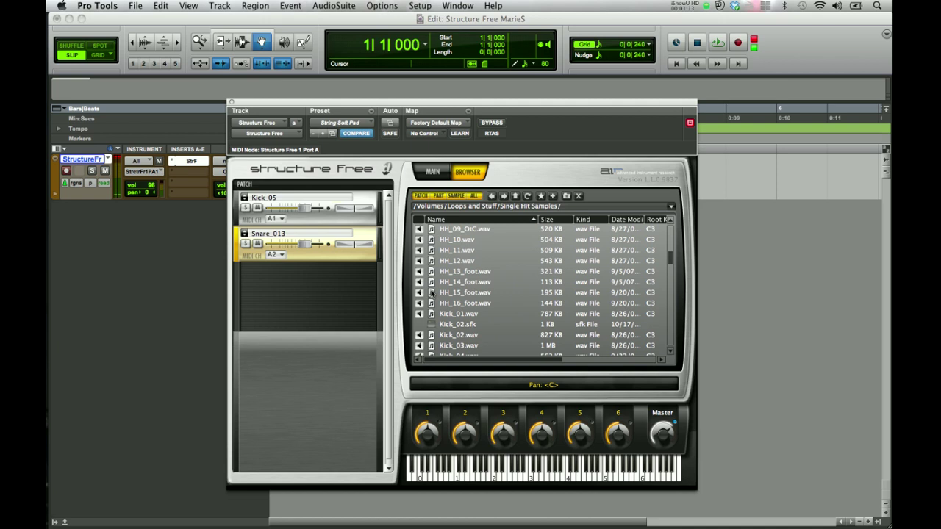
{"action": "scroll", "coordinate": [431, 293], "scroll_direction": "up", "scroll_amount": 2}
{"action": "left_click", "coordinate": [419, 272]}
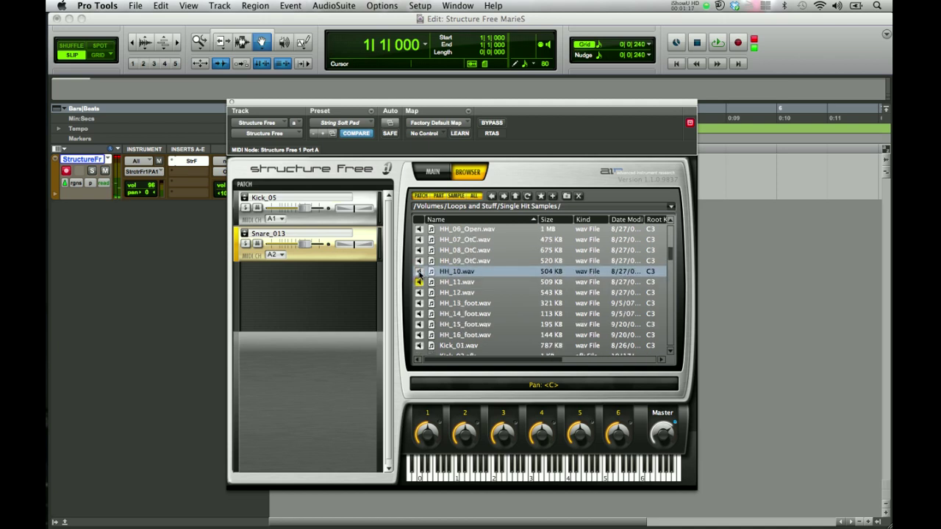
{"action": "left_click_drag", "start_coordinate": [446, 275], "coordinate": [304, 274]}
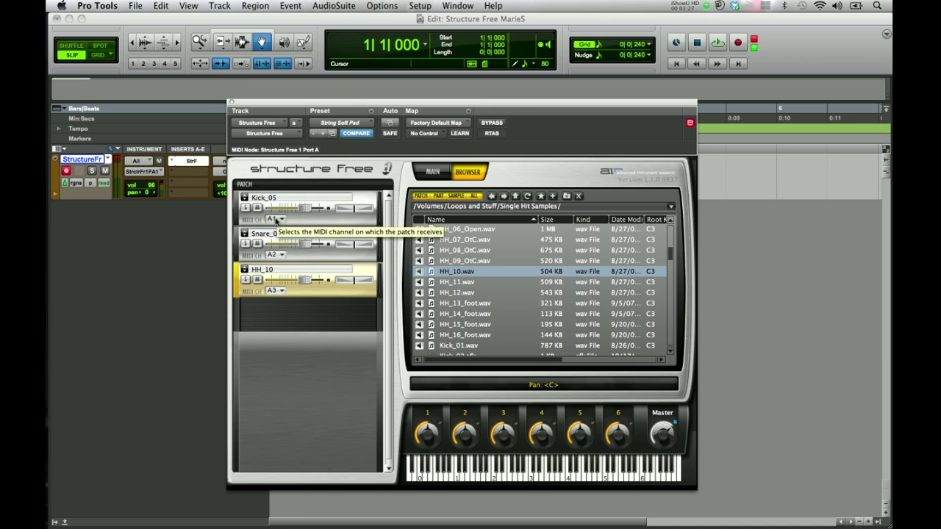
Set the MIDI channel of the Snare_013 and HH_10 patches to A1, matching the kick.
{"action": "left_click", "coordinate": [276, 254]}
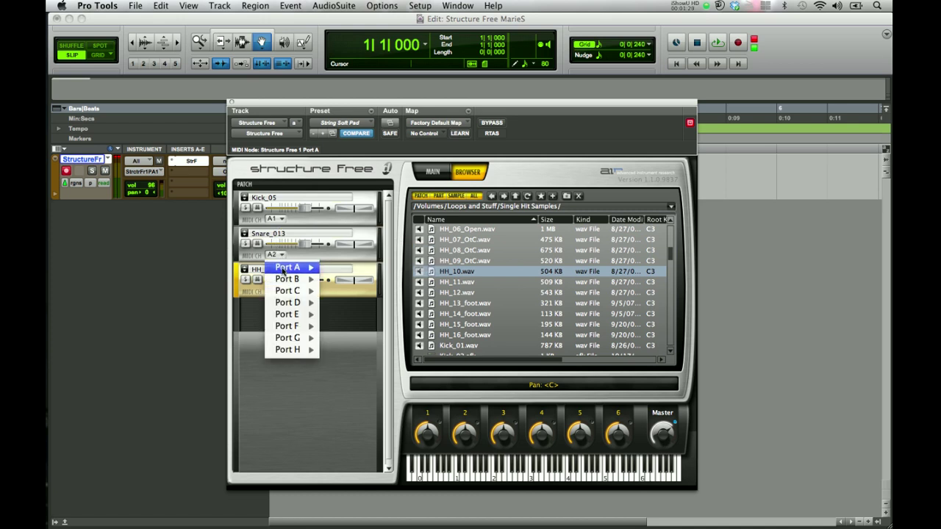
{"action": "mouse_move", "coordinate": [308, 268]}
{"action": "left_click", "coordinate": [345, 269]}
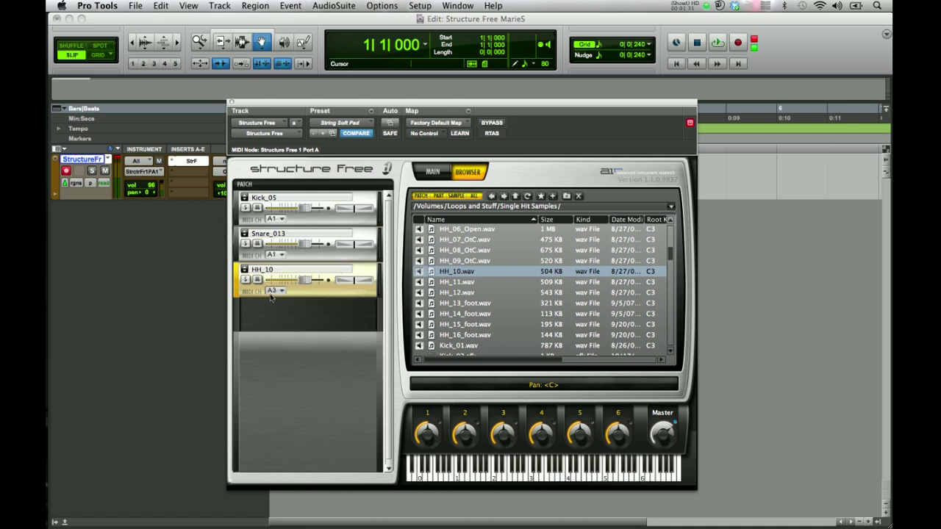
{"action": "left_click", "coordinate": [273, 291]}
{"action": "mouse_move", "coordinate": [301, 303]}
{"action": "left_click", "coordinate": [333, 307]}
Limit Kick_05's key range to a minimum and maximum of C3, and play C3 on the on-screen keyboard.
{"action": "left_click", "coordinate": [430, 177]}
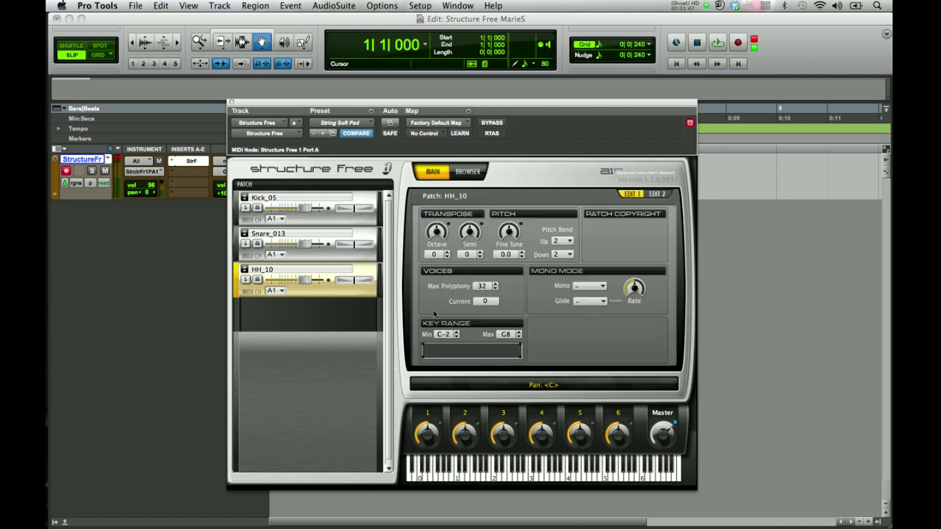
{"action": "left_click", "coordinate": [291, 222]}
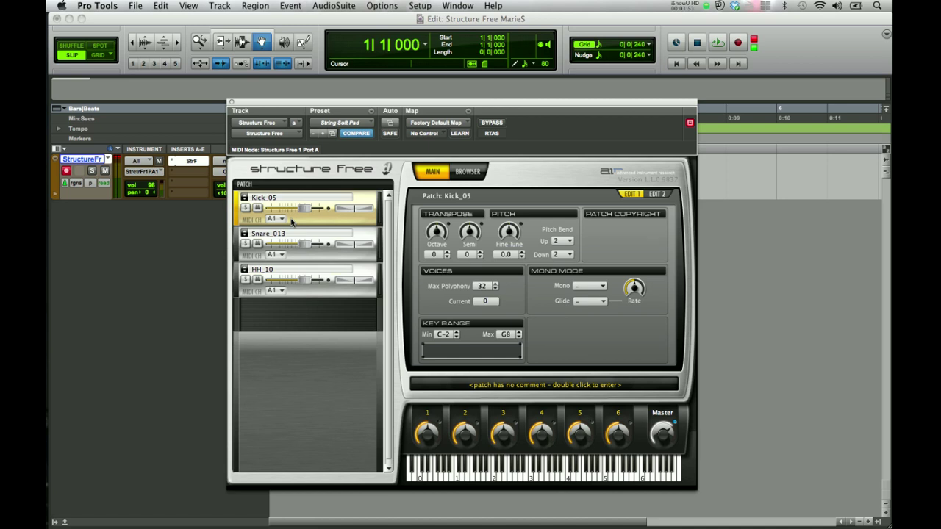
{"action": "left_click", "coordinate": [444, 334]}
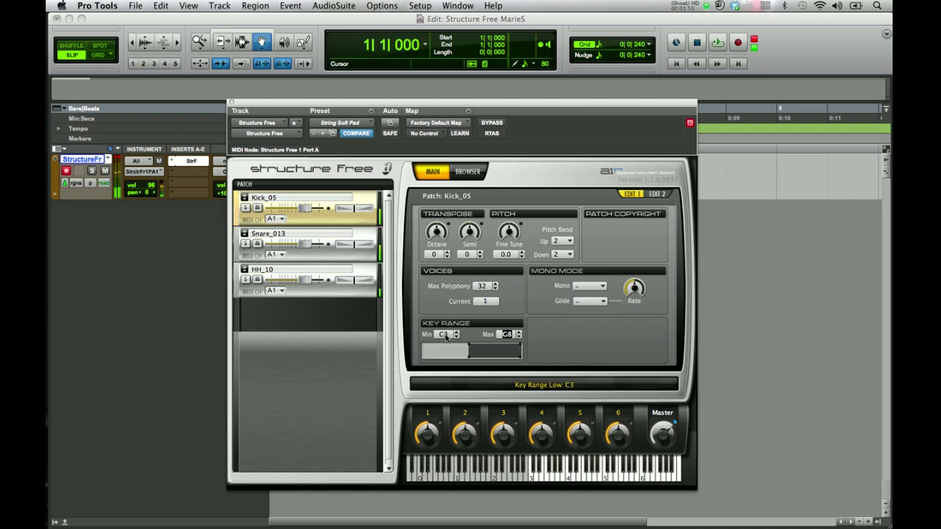
{"action": "left_click", "coordinate": [508, 334]}
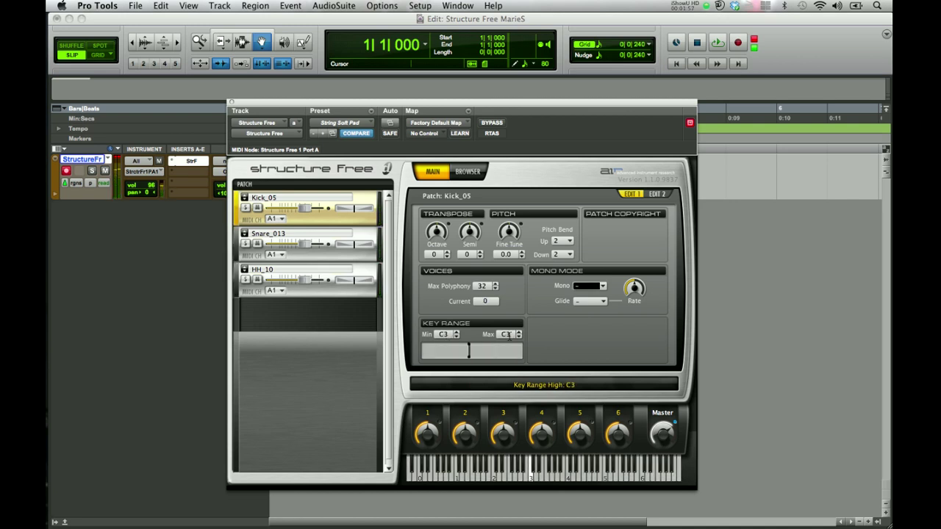
{"action": "left_click", "coordinate": [531, 482]}
Limit the Snare_013 patch's key range to a minimum and maximum of D3.
{"action": "left_click", "coordinate": [301, 254]}
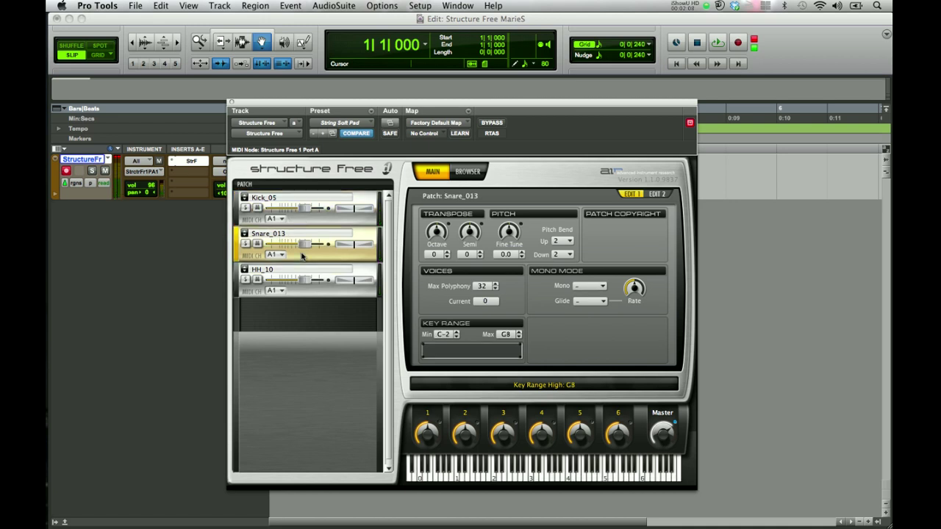
{"action": "left_click", "coordinate": [444, 335]}
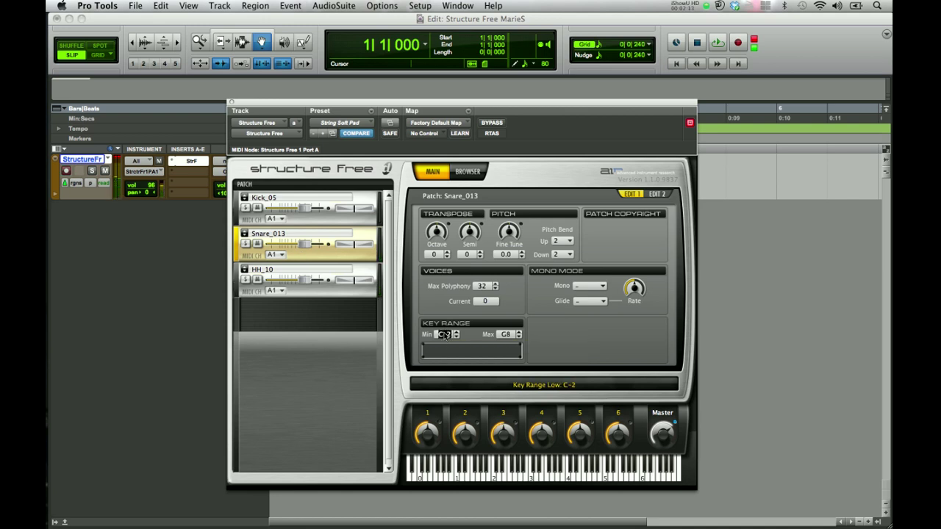
{"action": "type", "text": "D3"}
{"action": "key", "text": "Tab"}
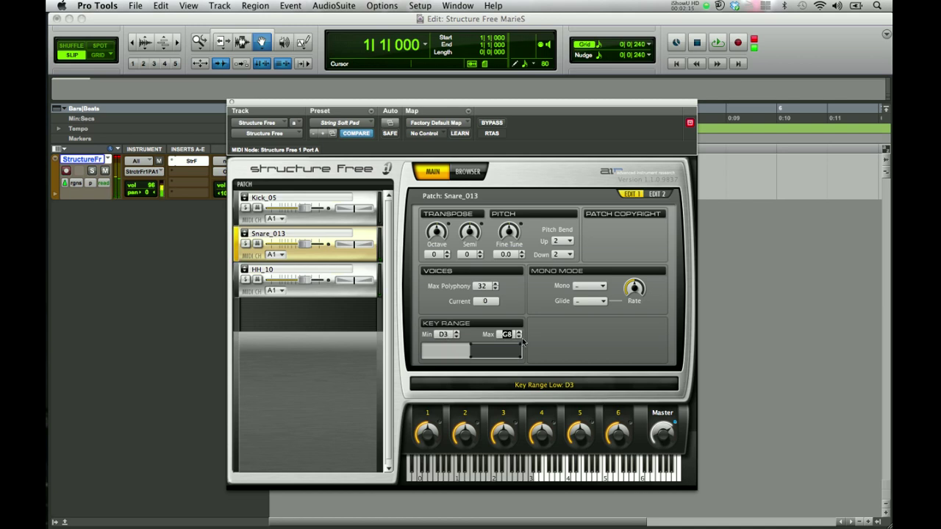
{"action": "type", "text": "D3"}
{"action": "key", "text": "Tab"}
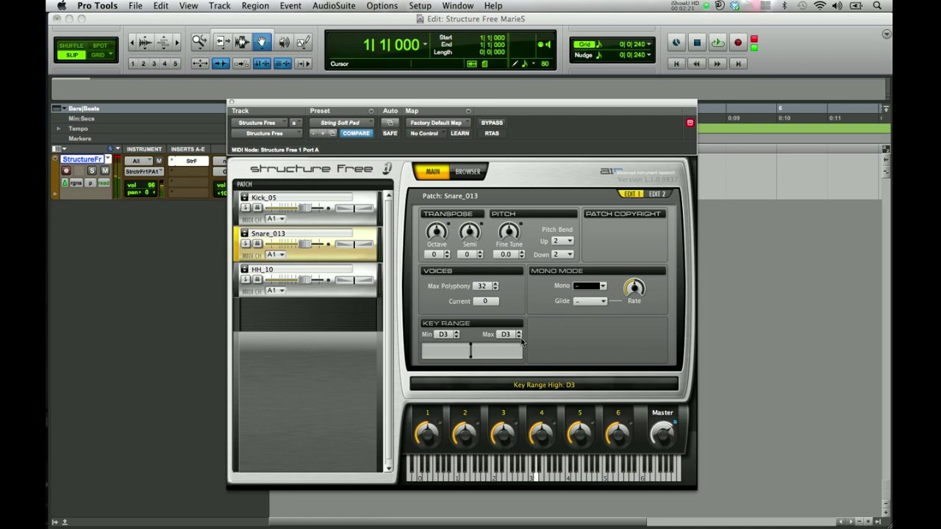
Limit the HH_10 patch's key range to a minimum and maximum of E3.
{"action": "left_click", "coordinate": [324, 295]}
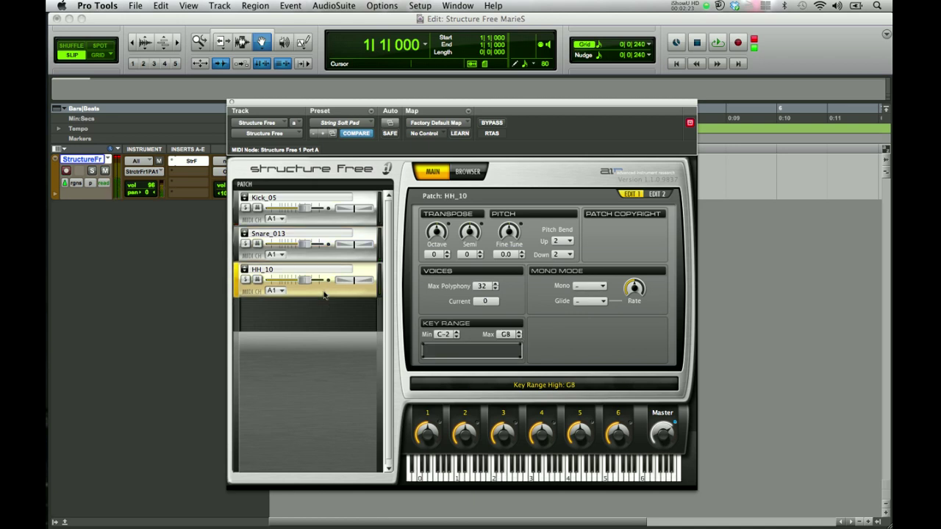
{"action": "left_click", "coordinate": [443, 334]}
{"action": "left_click", "coordinate": [486, 335]}
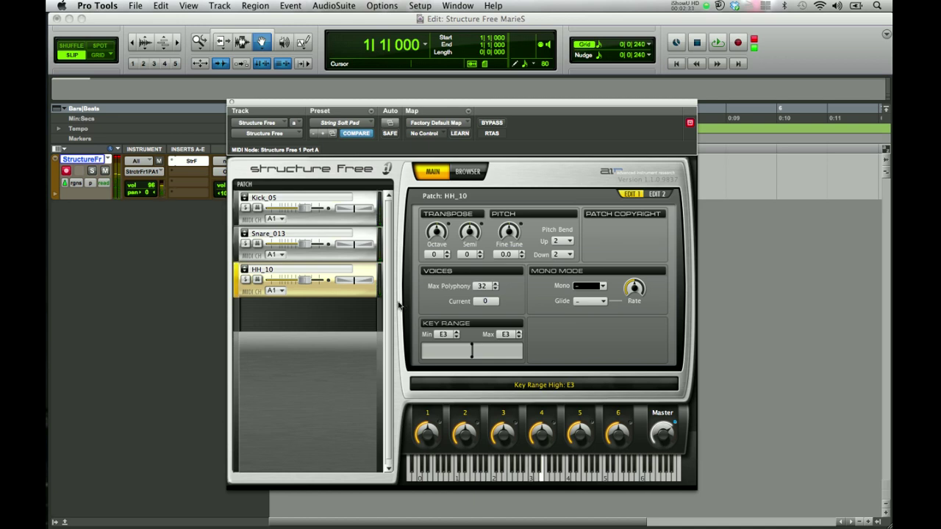
Raise the amp envelope release of the Snare_013 and Kick_05 patches.
{"action": "left_click", "coordinate": [329, 222]}
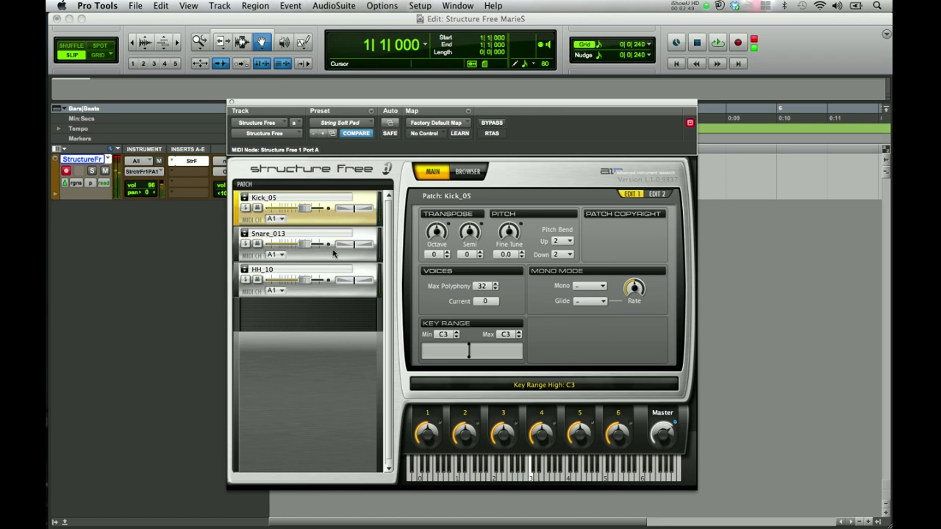
{"action": "left_click", "coordinate": [333, 259]}
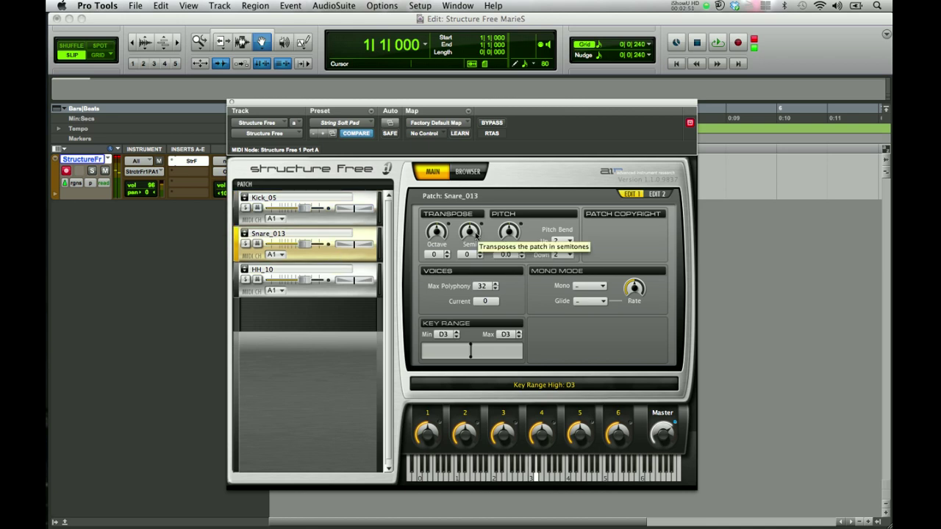
{"action": "left_click", "coordinate": [671, 194]}
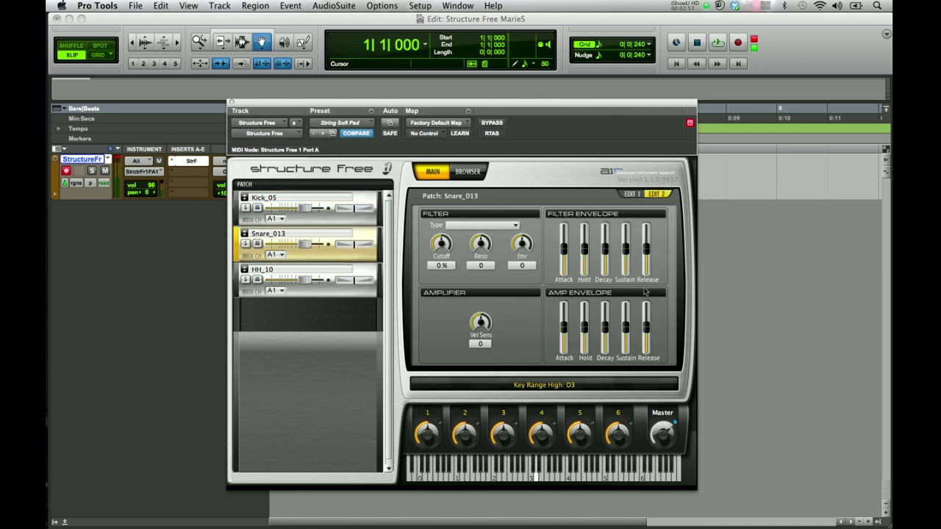
{"action": "left_click_drag", "start_coordinate": [646, 326], "coordinate": [641, 292]}
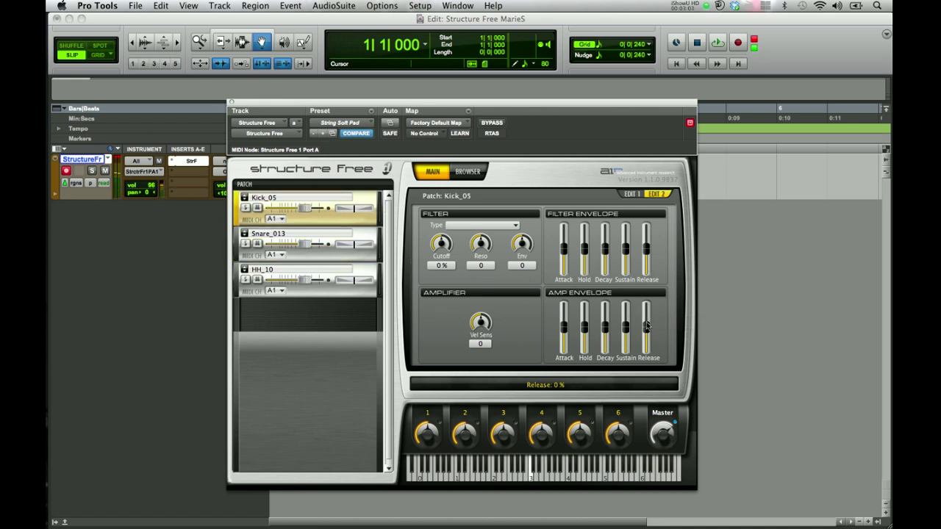
{"action": "mouse_move", "coordinate": [647, 326]}
{"action": "left_mouse_down"}
{"action": "mouse_move", "coordinate": [650, 347]}
{"action": "mouse_move", "coordinate": [647, 316]}
{"action": "left_mouse_up"}
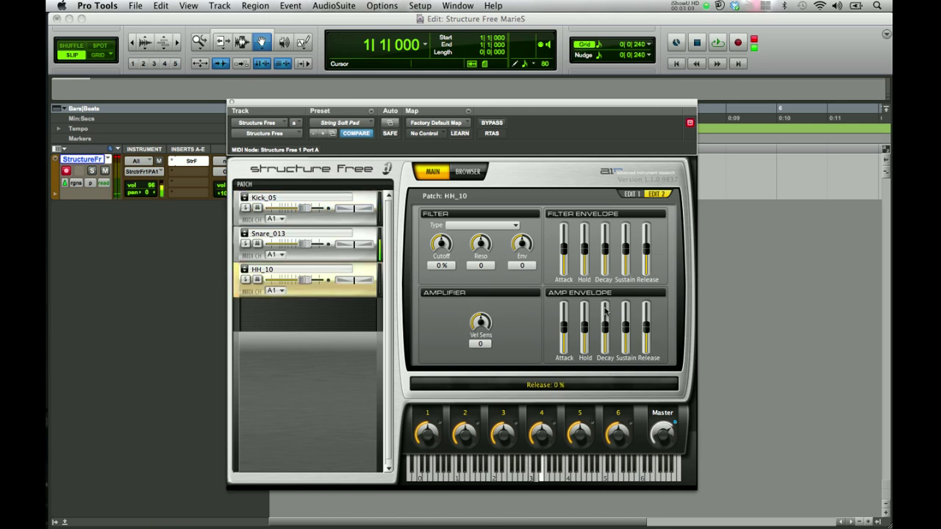
Set HH_10's amp envelope release to +43 % and apply an LP12 filter with a cutoff of -19 %.
{"action": "mouse_move", "coordinate": [650, 335]}
{"action": "left_mouse_down"}
{"action": "mouse_move", "coordinate": [648, 312]}
{"action": "mouse_move", "coordinate": [648, 342]}
{"action": "mouse_move", "coordinate": [647, 317]}
{"action": "left_mouse_up"}
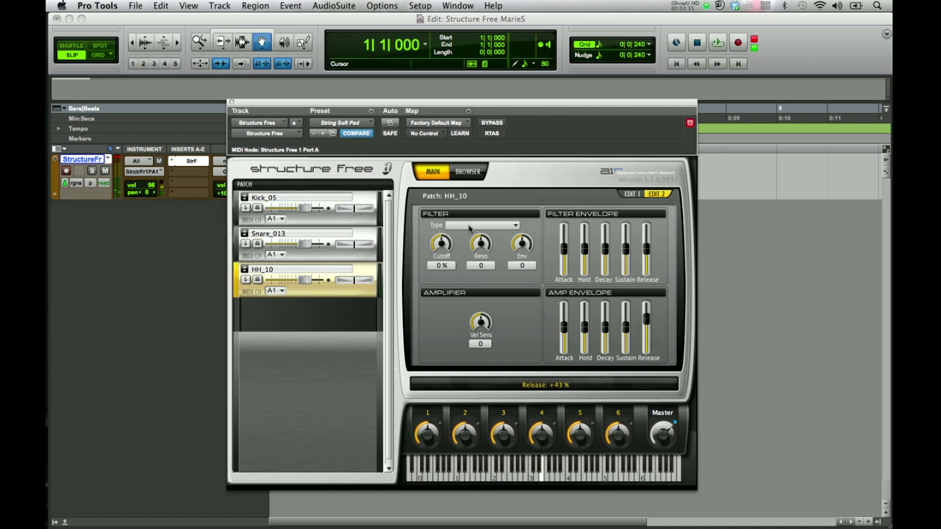
{"action": "left_click", "coordinate": [466, 226]}
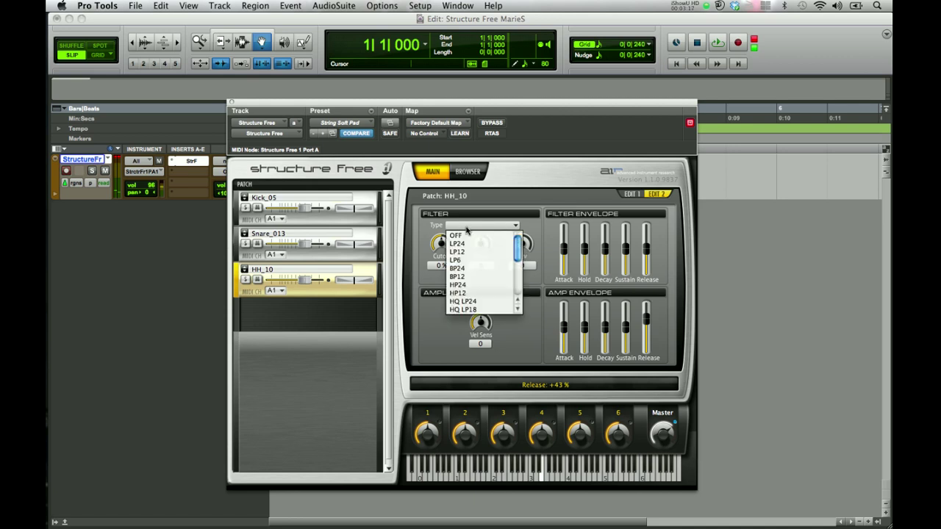
{"action": "left_click", "coordinate": [466, 251]}
{"action": "left_click_drag", "start_coordinate": [448, 247], "coordinate": [448, 257]}
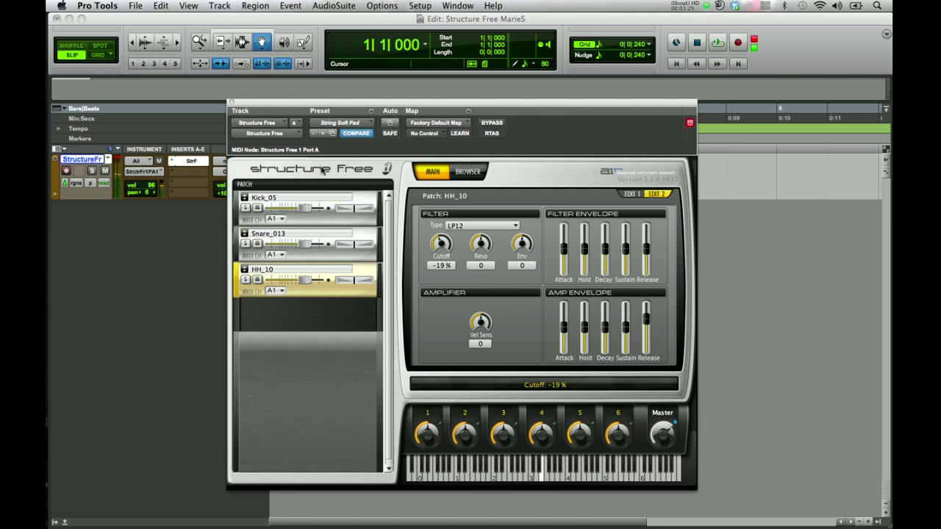
Save the current kit settings as a new preset named "Drum kit sample" in the Structure Free folder.
{"action": "left_click_drag", "start_coordinate": [342, 106], "coordinate": [544, 114]}
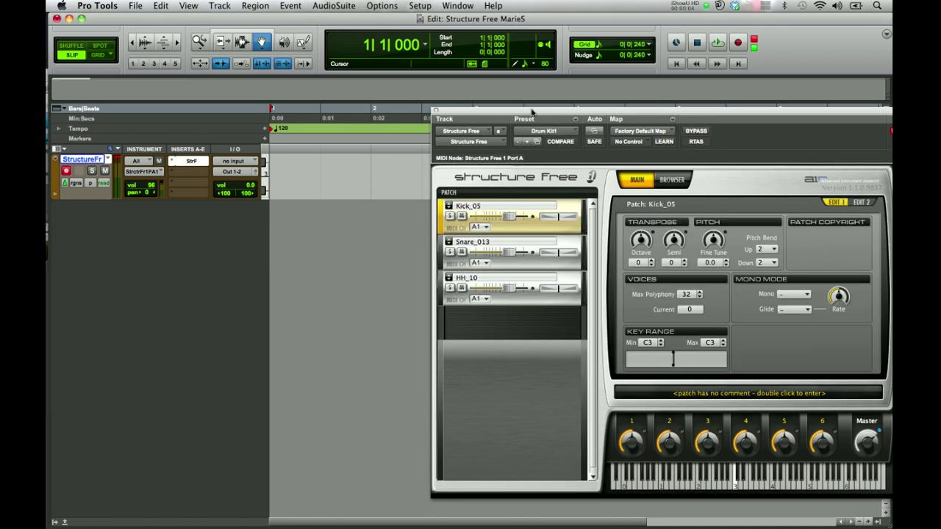
{"action": "left_click", "coordinate": [576, 121]}
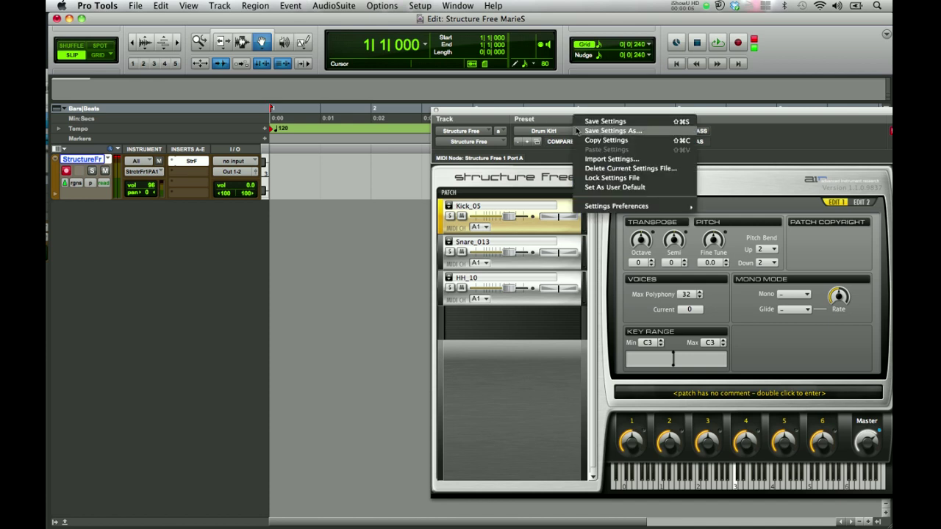
{"action": "left_click", "coordinate": [578, 133]}
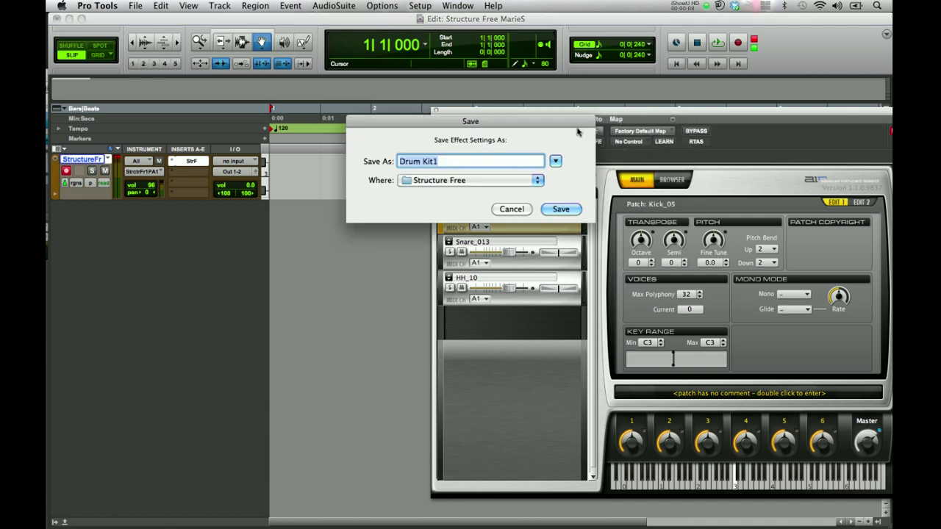
{"action": "key", "text": "BackSpace"}
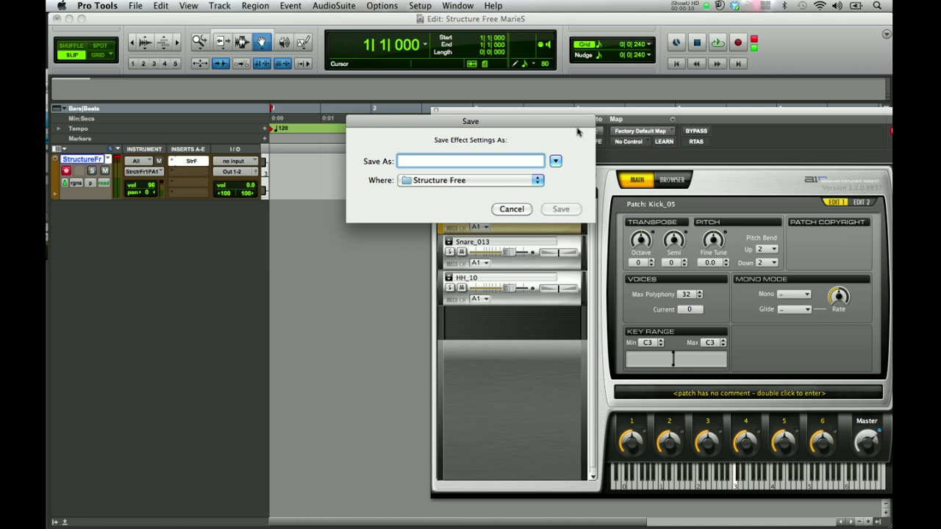
{"action": "type", "text": "Dd"}
{"action": "key", "text": "BackSpace"}
{"action": "type", "text": "rum "}
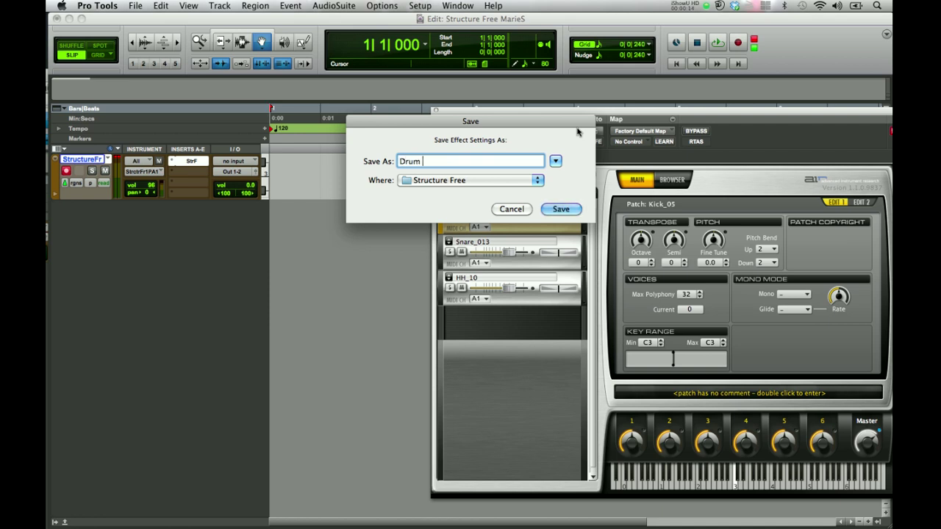
{"action": "type", "text": "kit sample"}
{"action": "key", "text": "Return"}
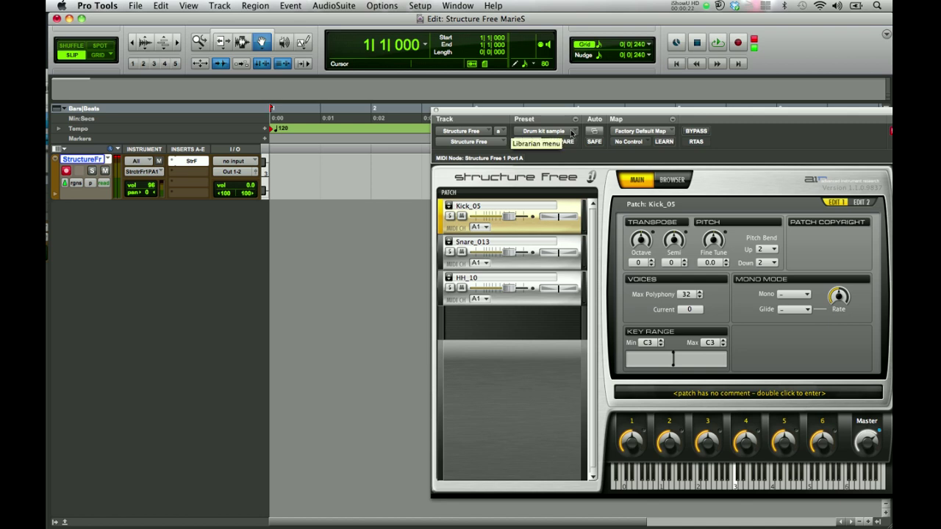
Remove all patches from the patch list and load the saved String Soft Pad preset.
{"action": "left_click", "coordinate": [576, 227]}
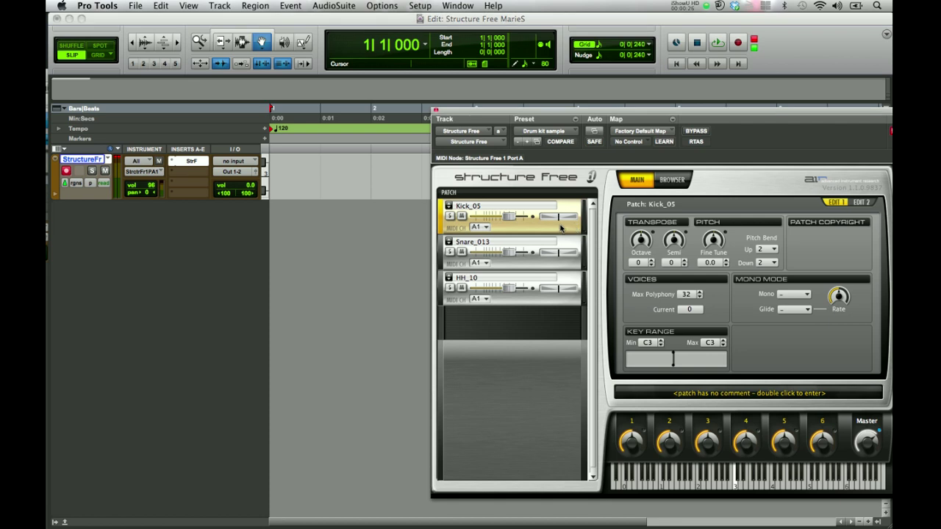
{"action": "right_click", "coordinate": [560, 228]}
{"action": "left_click", "coordinate": [587, 280]}
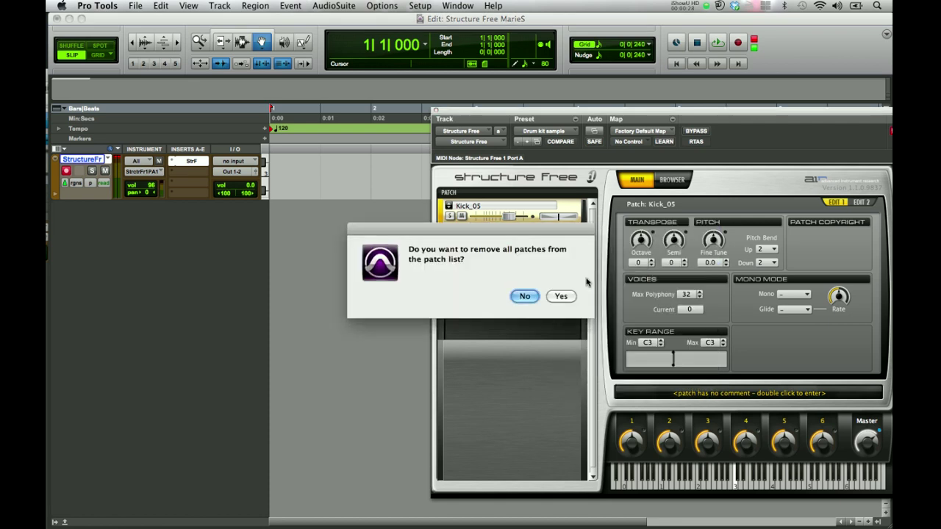
{"action": "left_click", "coordinate": [556, 297]}
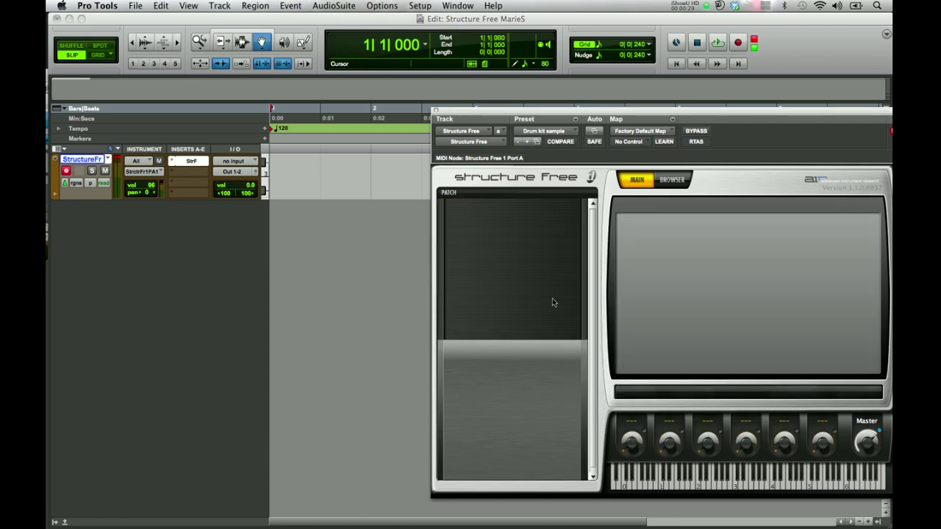
{"action": "left_click", "coordinate": [544, 132]}
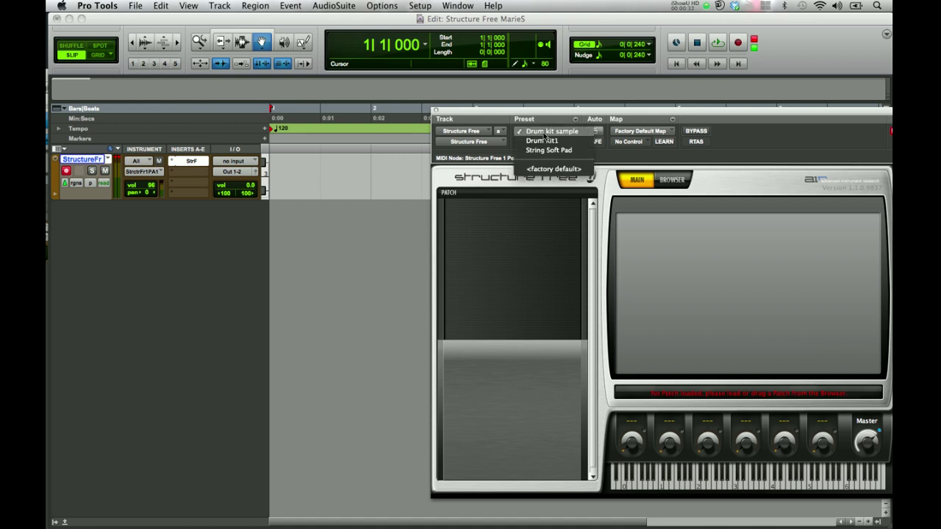
{"action": "left_click", "coordinate": [579, 150]}
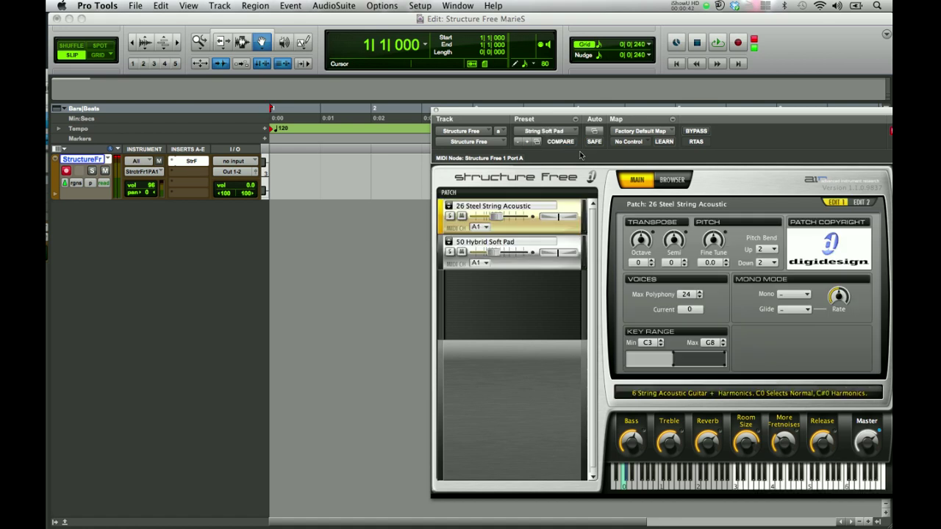
{"action": "left_click_drag", "start_coordinate": [627, 114], "coordinate": [460, 96]}
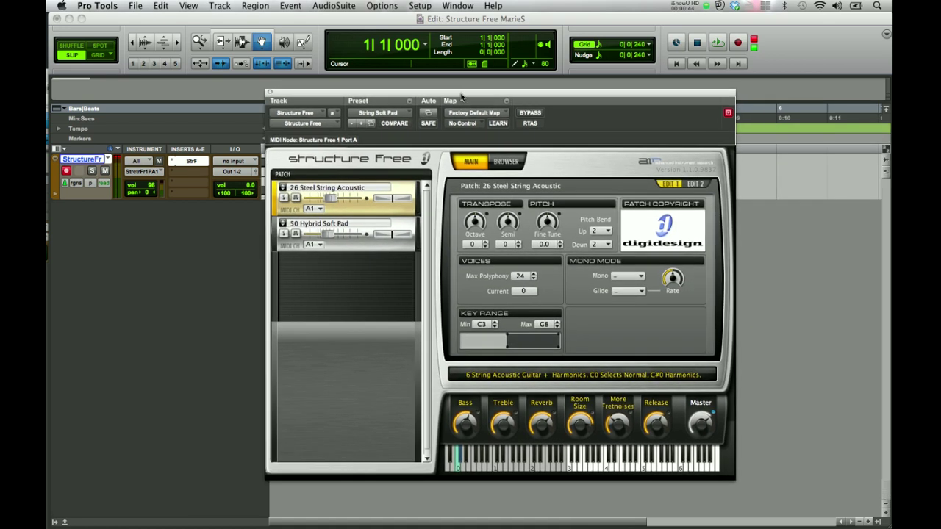